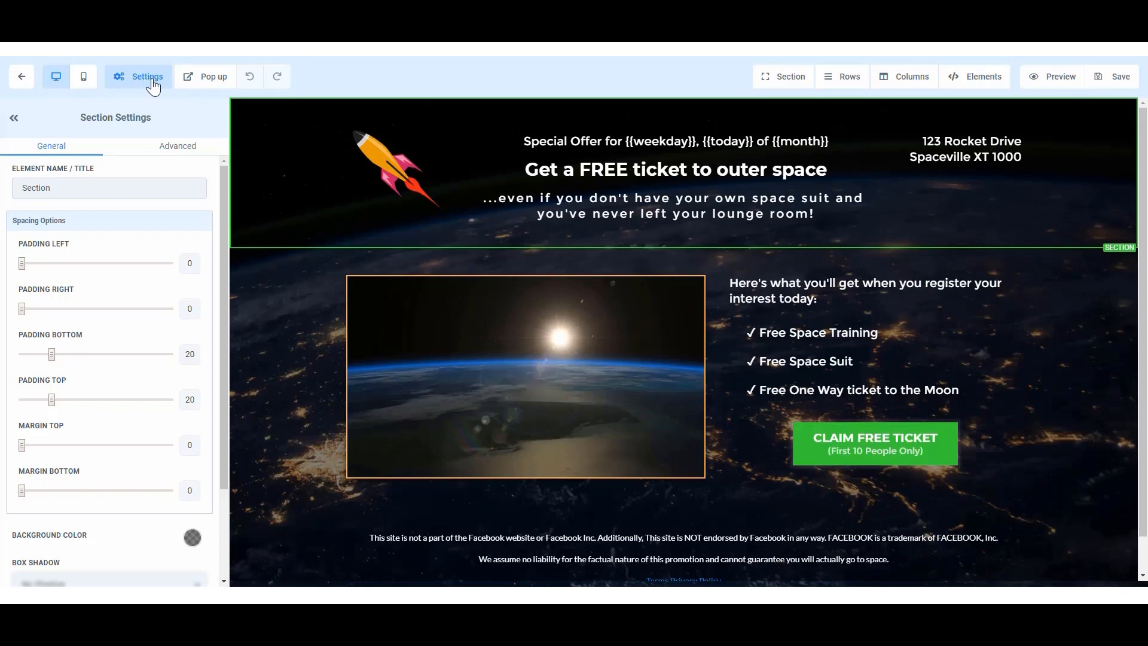
Set the rocket picture from the media library as the social image in the page's SEO meta data.
click(149, 85)
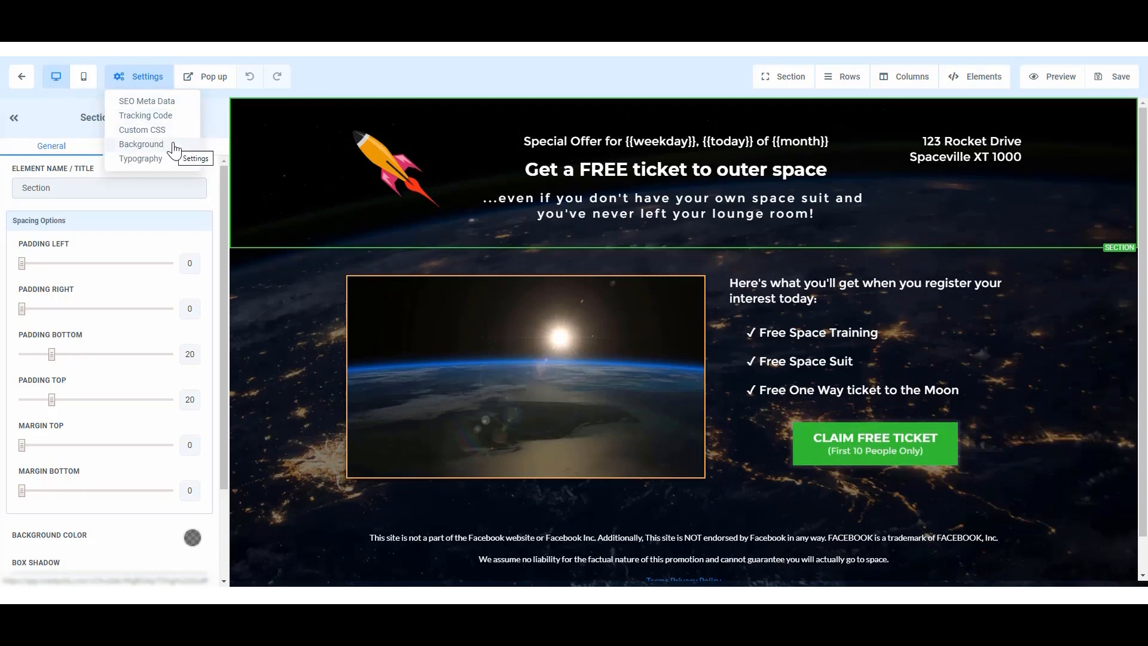
click(168, 106)
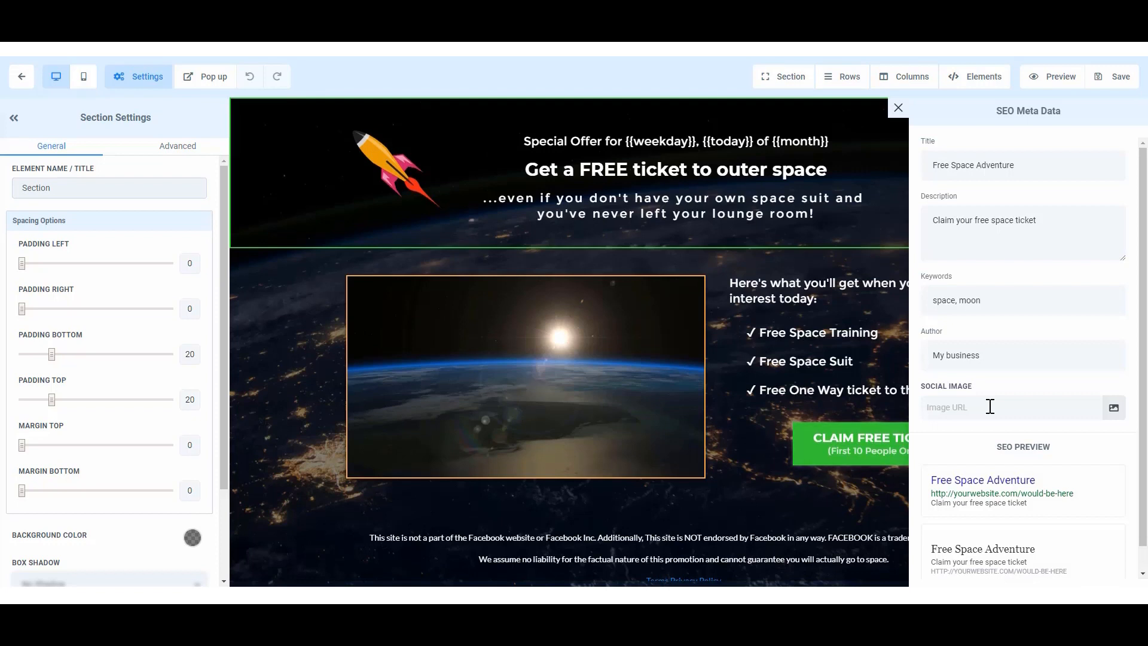
click(1115, 409)
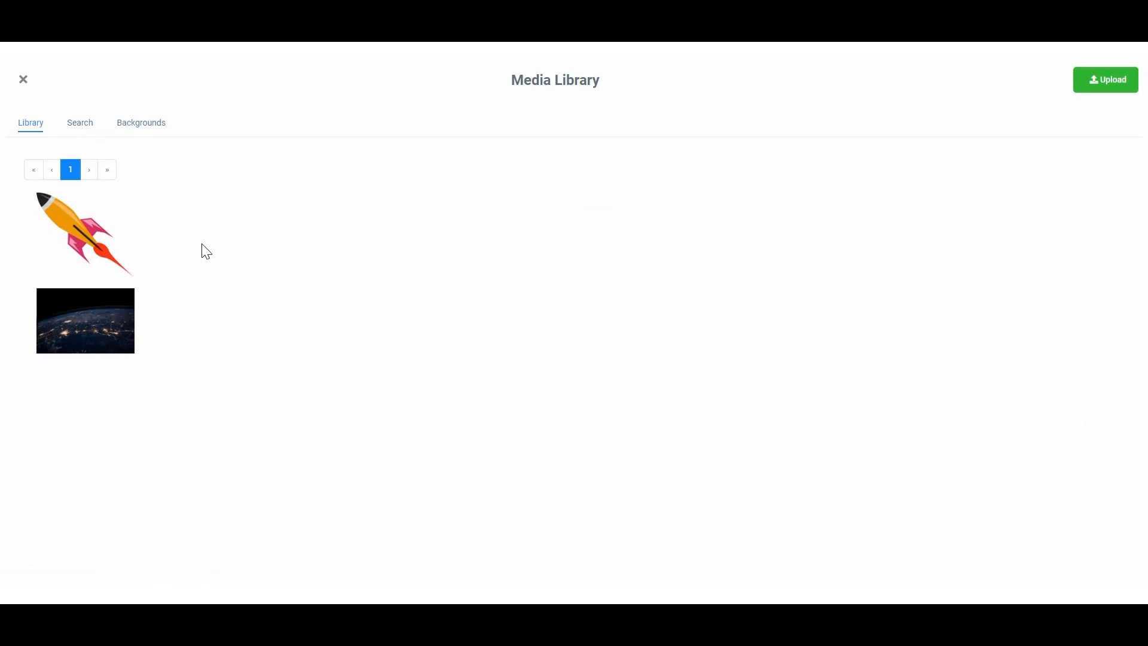
click(69, 234)
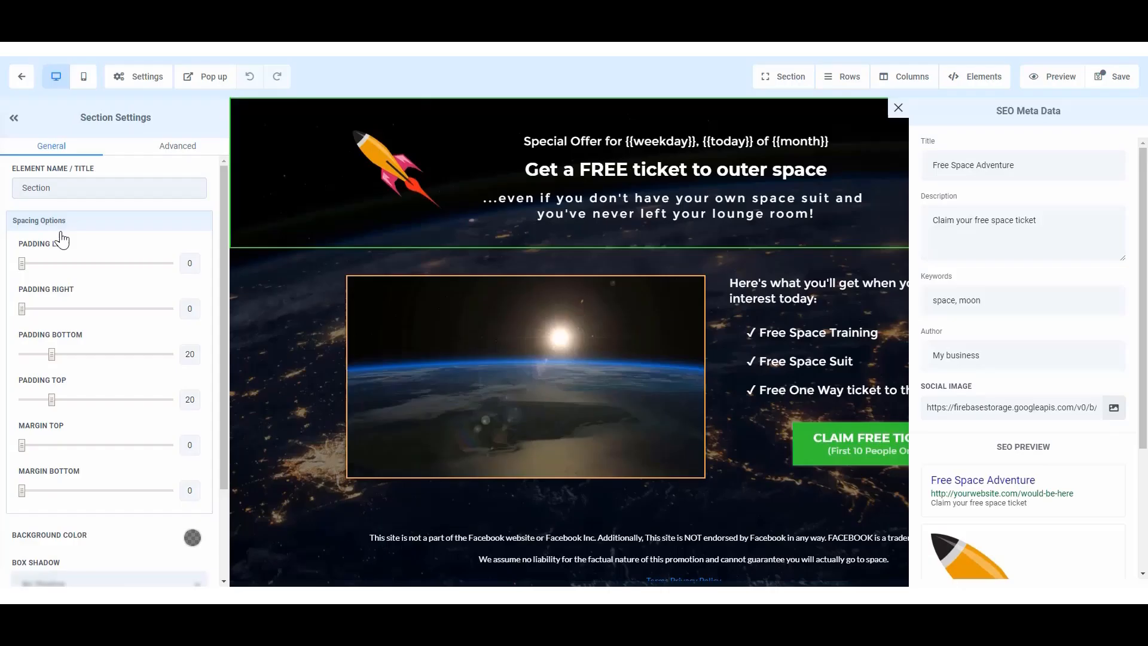
Review the SEO preview with its social image and save the page.
scroll(1009, 449, down, 3)
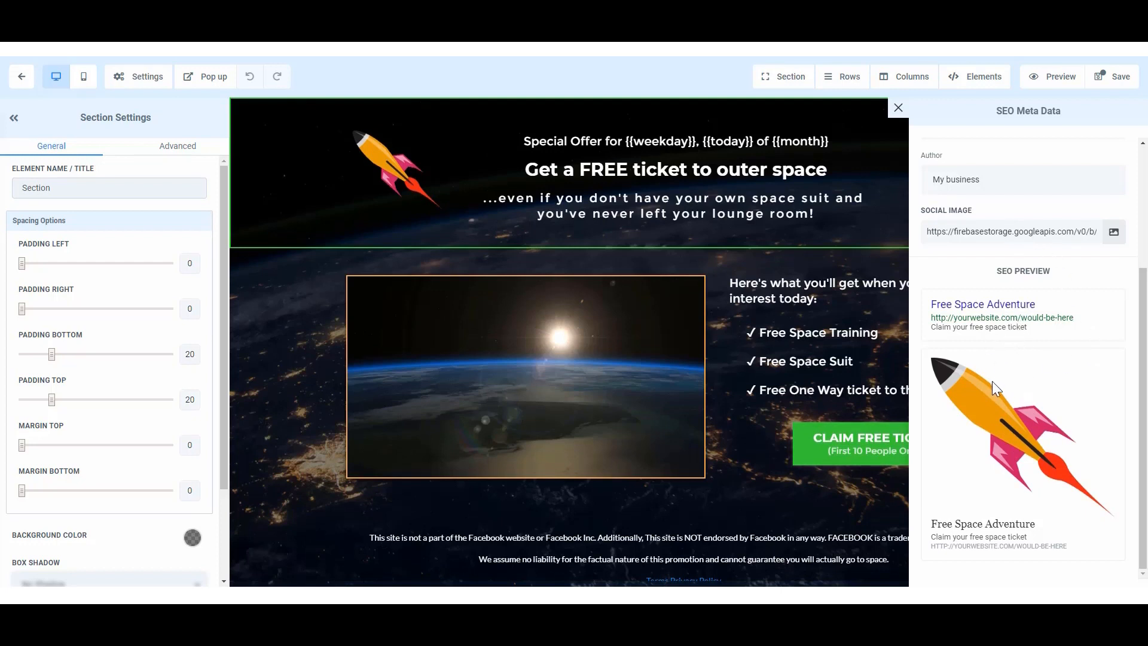
scroll(990, 390, up, 3)
scroll(990, 390, down, 3)
scroll(1002, 311, up, 3)
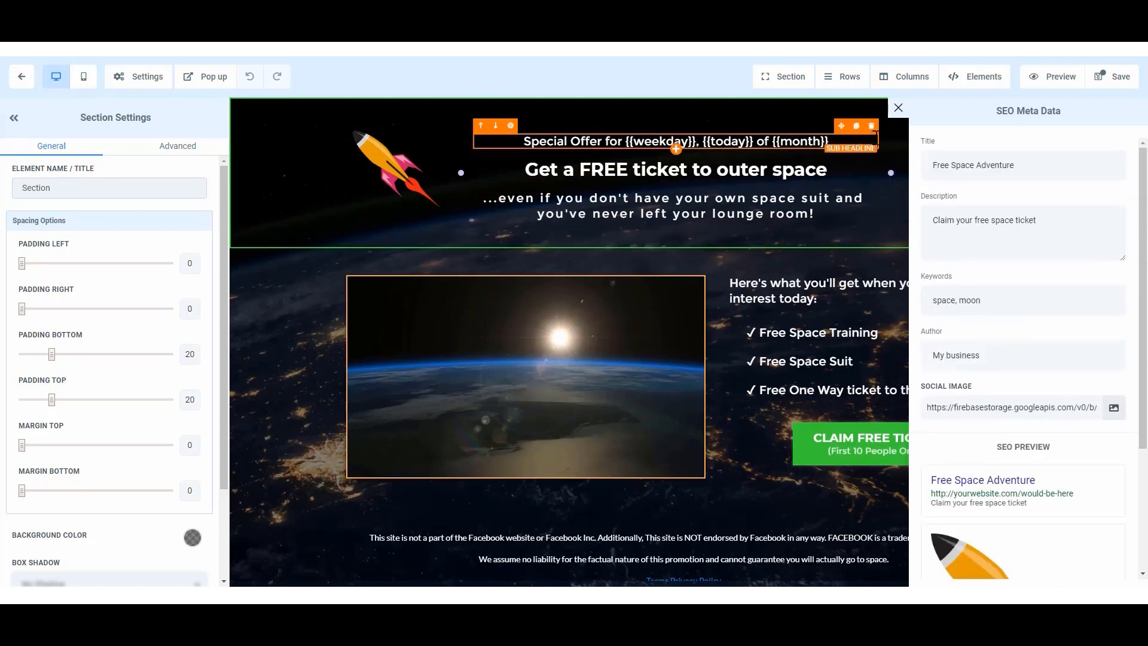
click(1116, 78)
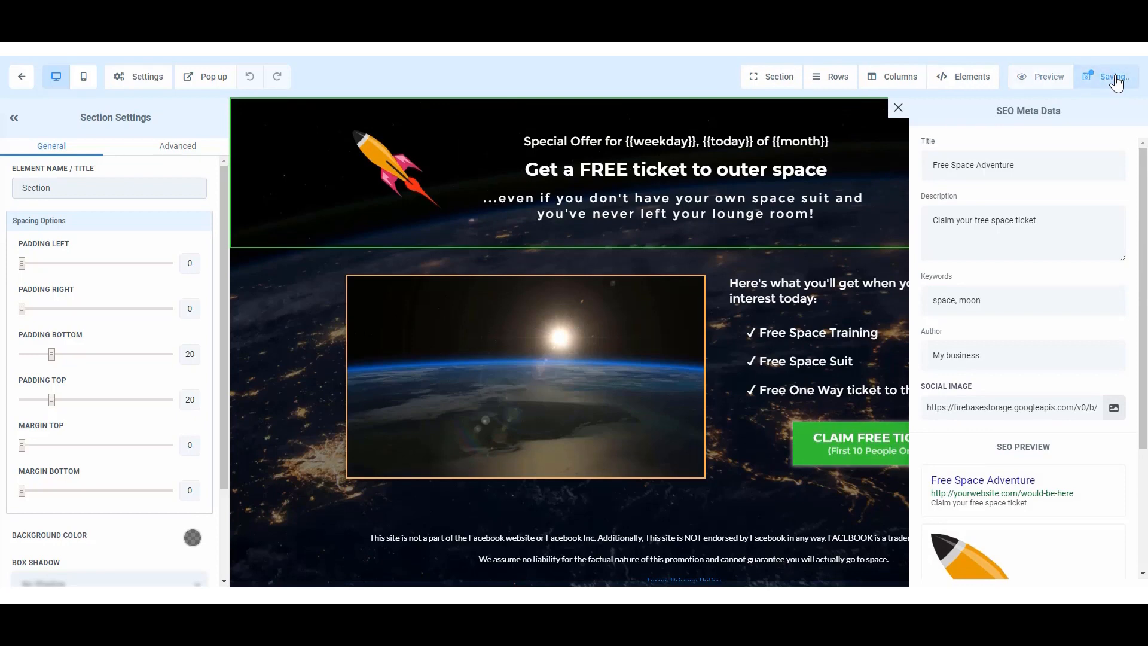
View the header and footer code areas of the page's tracking code editor, then close it.
click(137, 85)
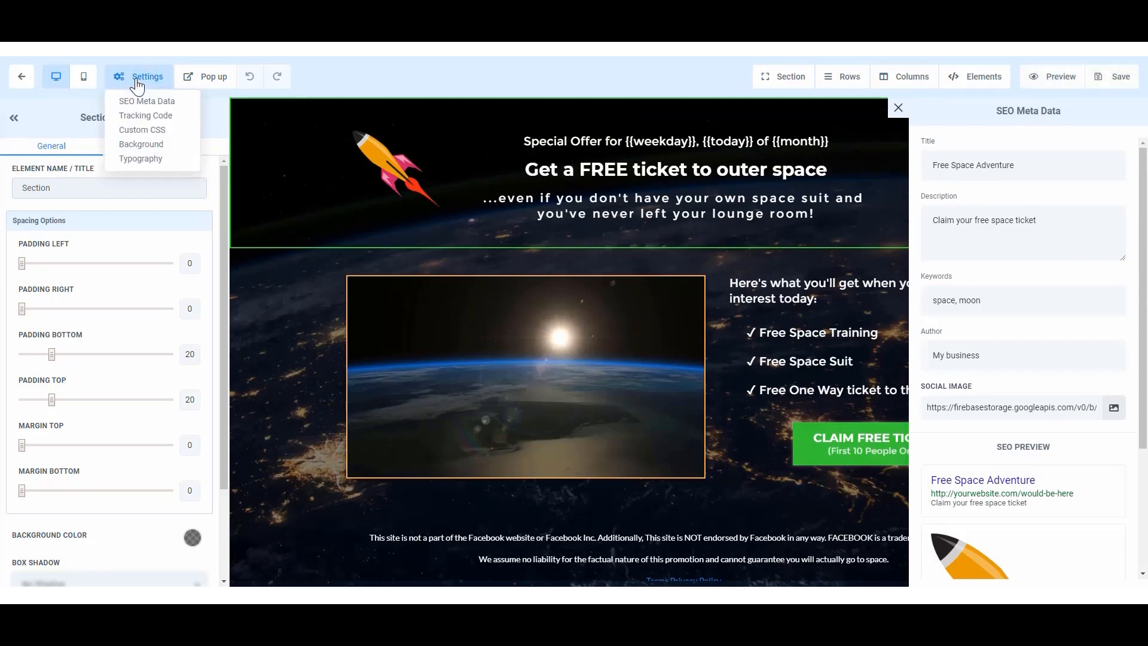
click(147, 116)
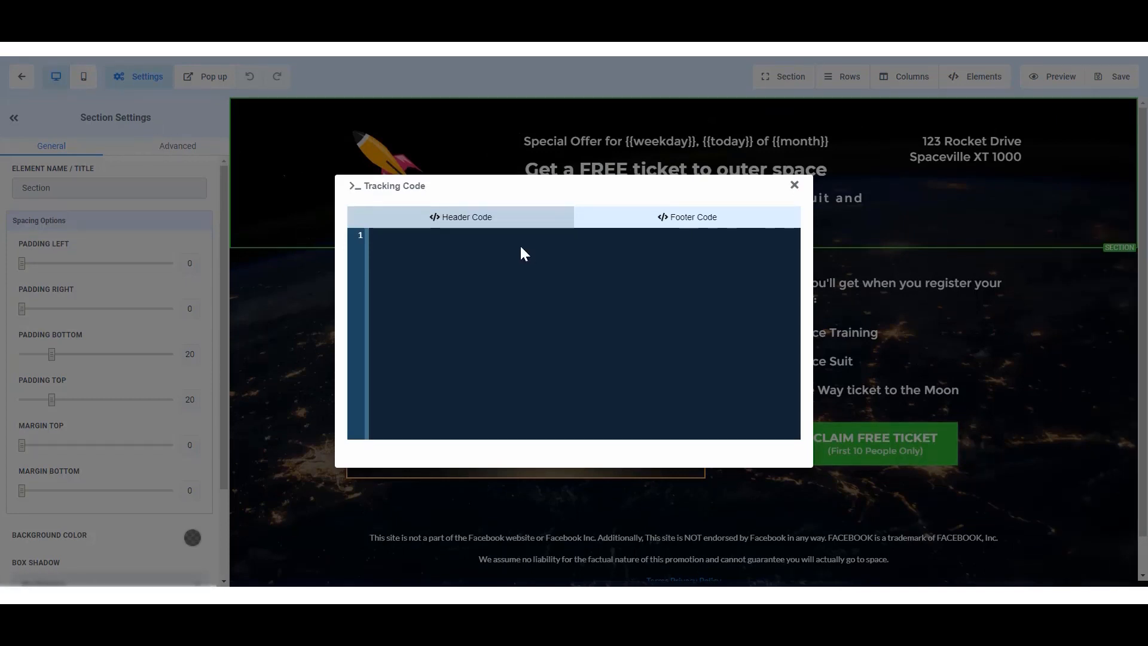
click(687, 217)
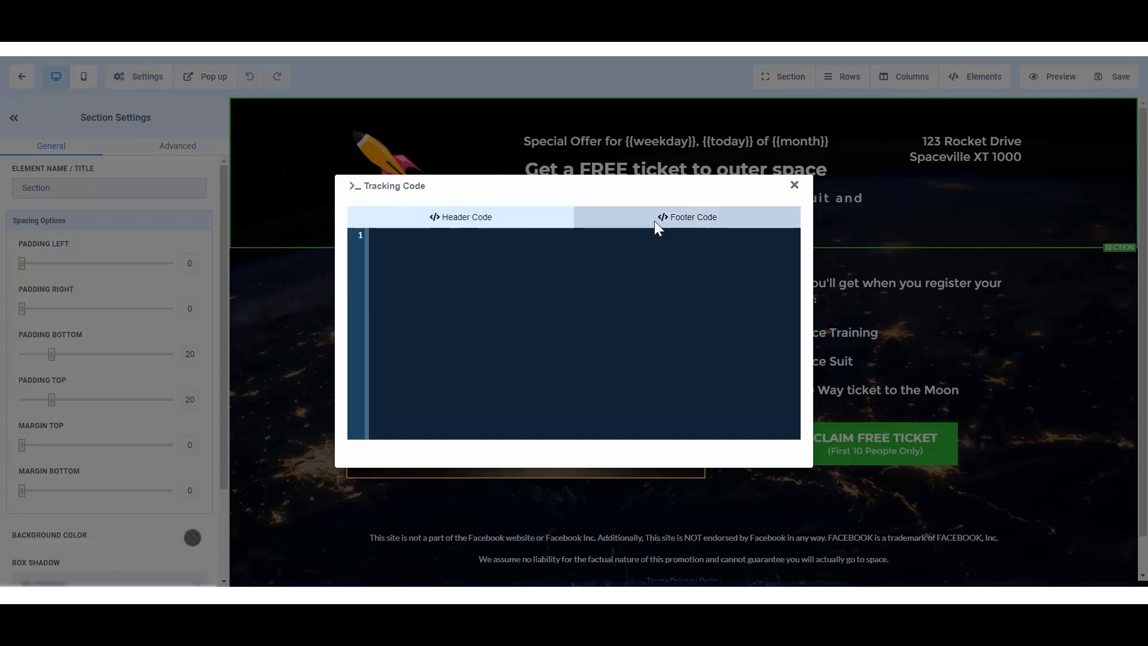
click(457, 216)
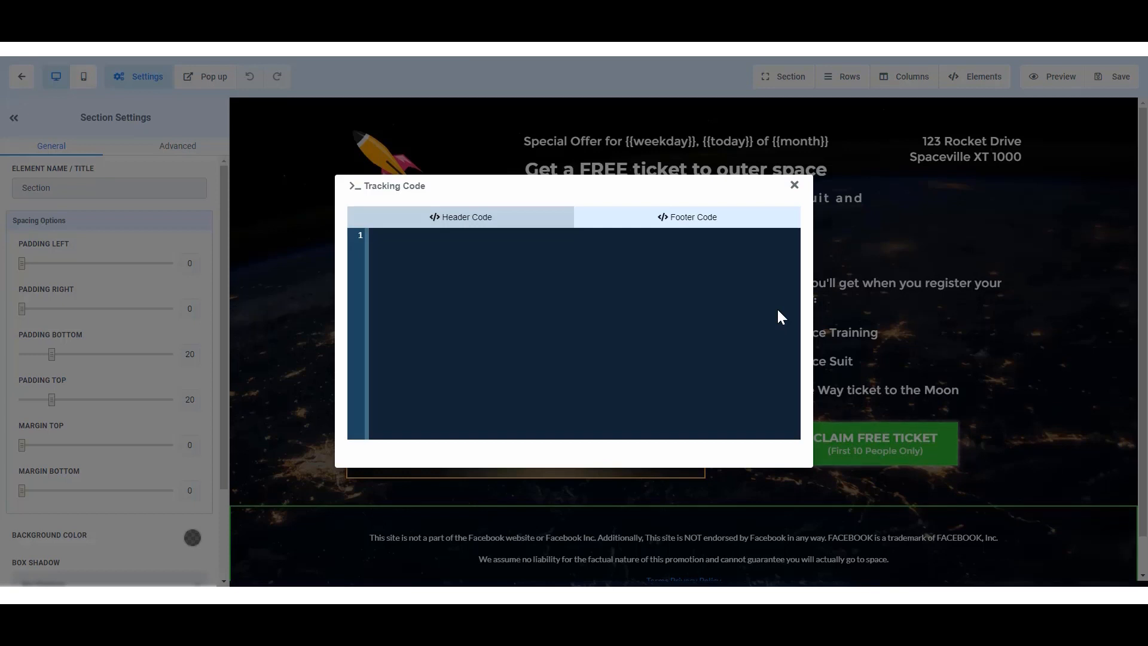
click(794, 184)
View the page's custom CSS editor and close it without adding code.
click(142, 78)
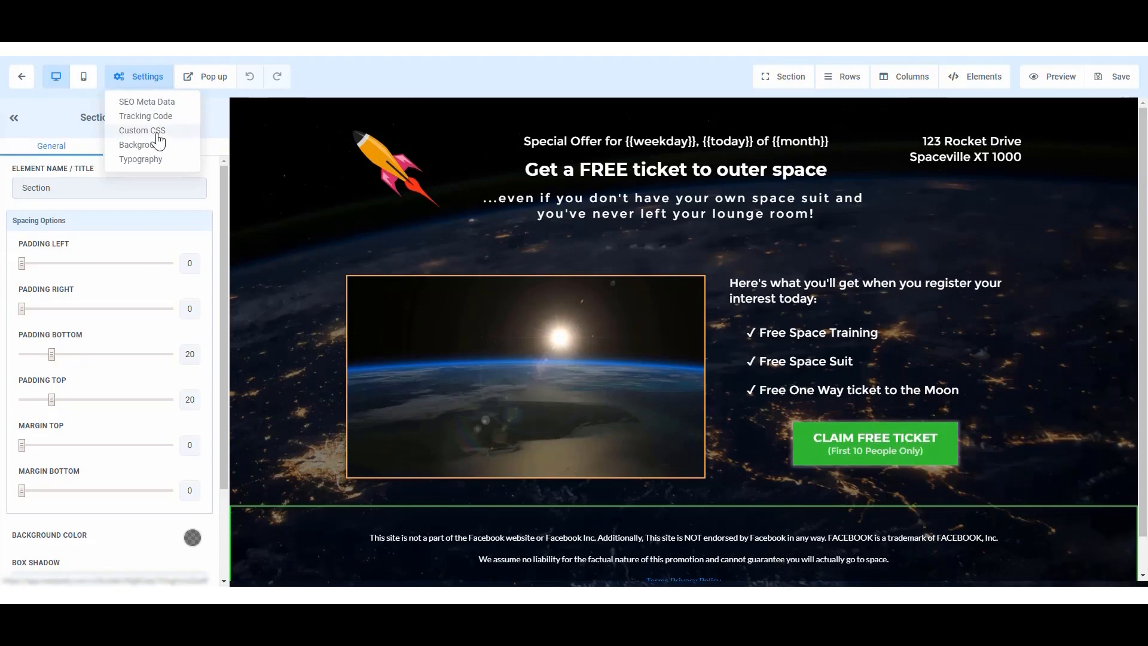
click(157, 131)
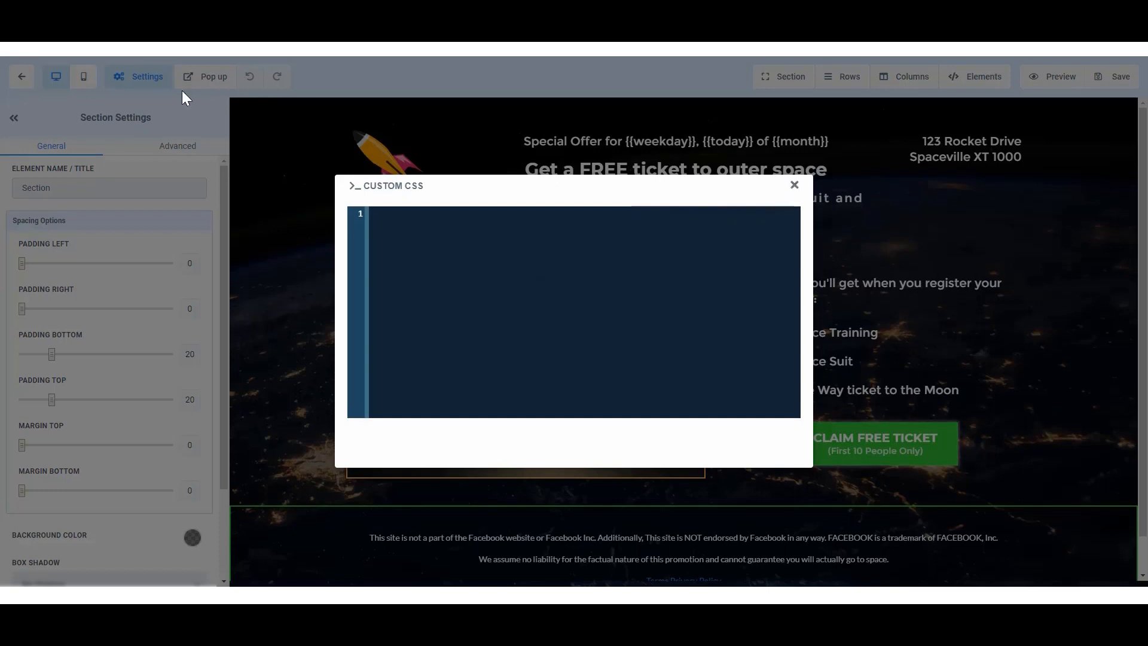
click(794, 186)
Examine the page's background settings, including the image behind all sections and the available image display options.
click(136, 77)
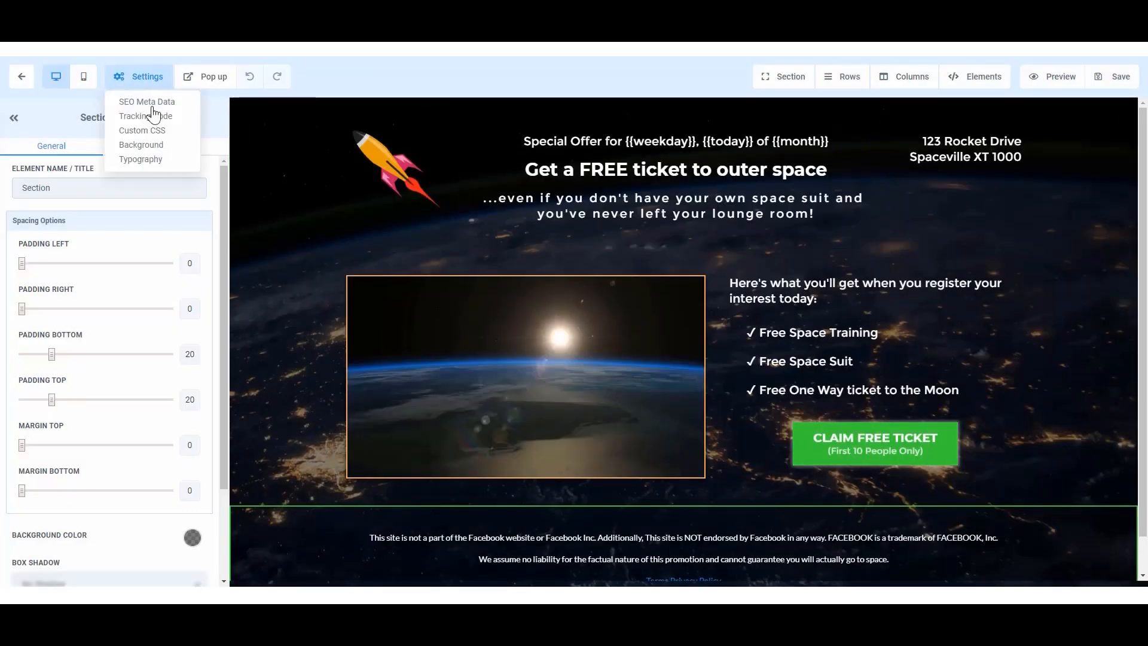
click(157, 147)
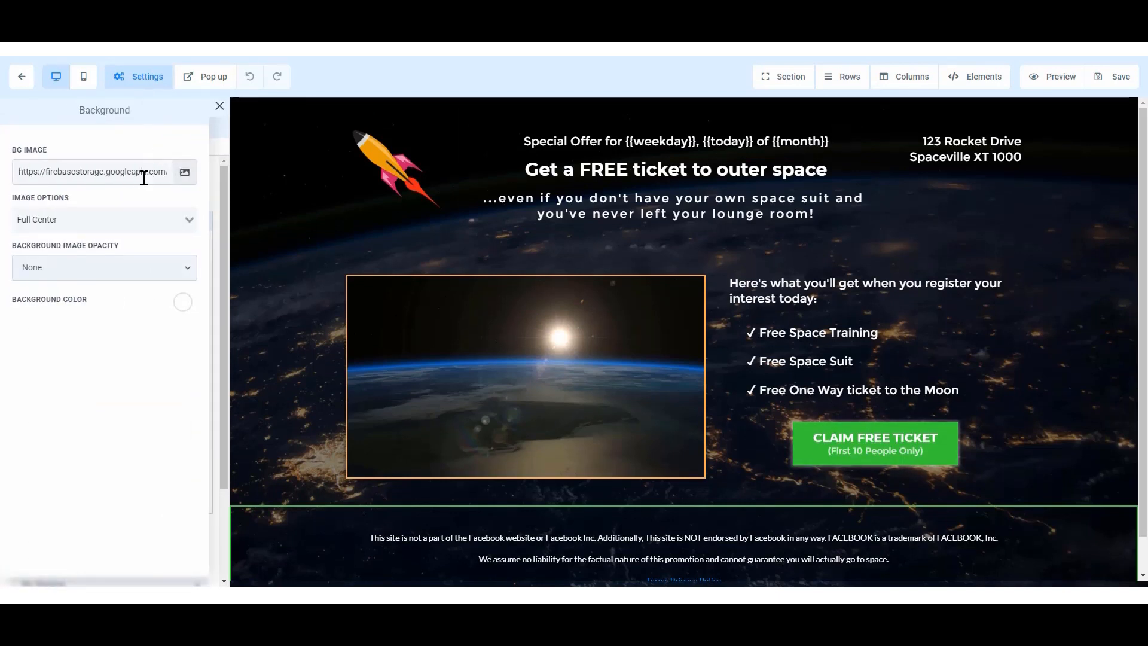
scroll(291, 251, down, 1)
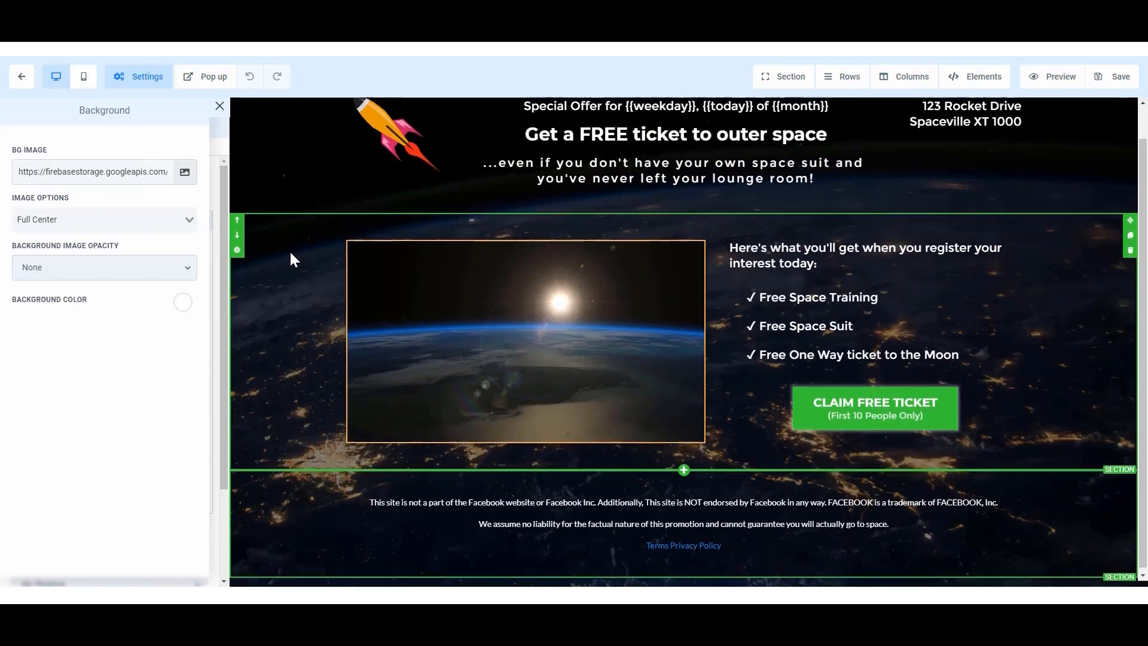
scroll(291, 259, up, 1)
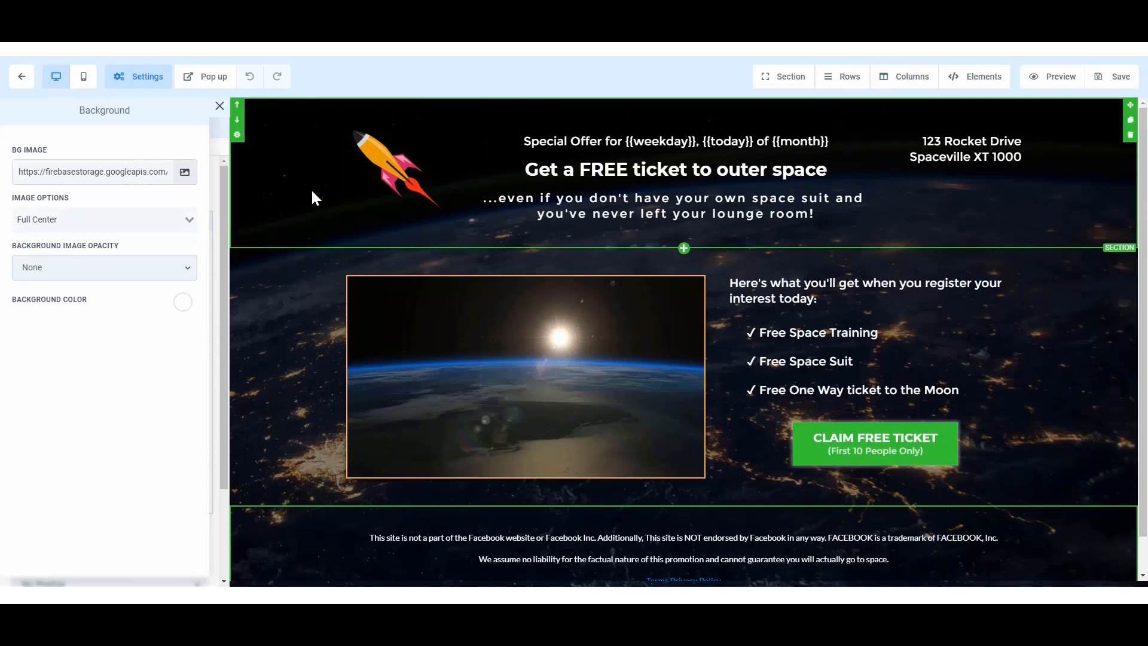
scroll(295, 314, down, 1)
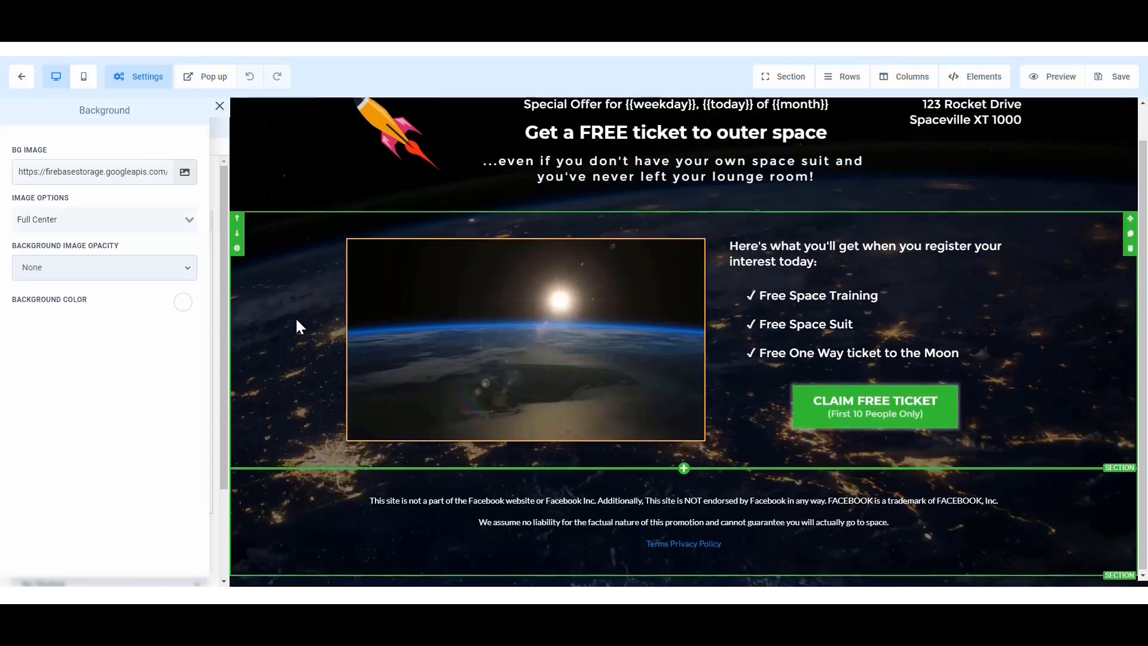
scroll(310, 308, up, 1)
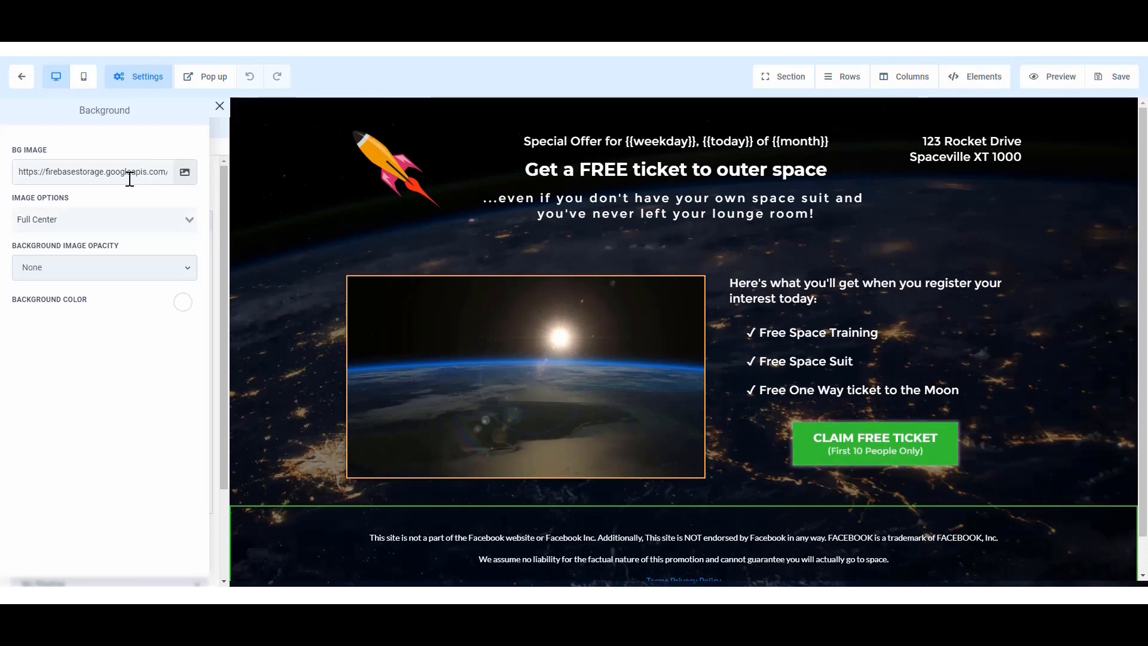
click(189, 217)
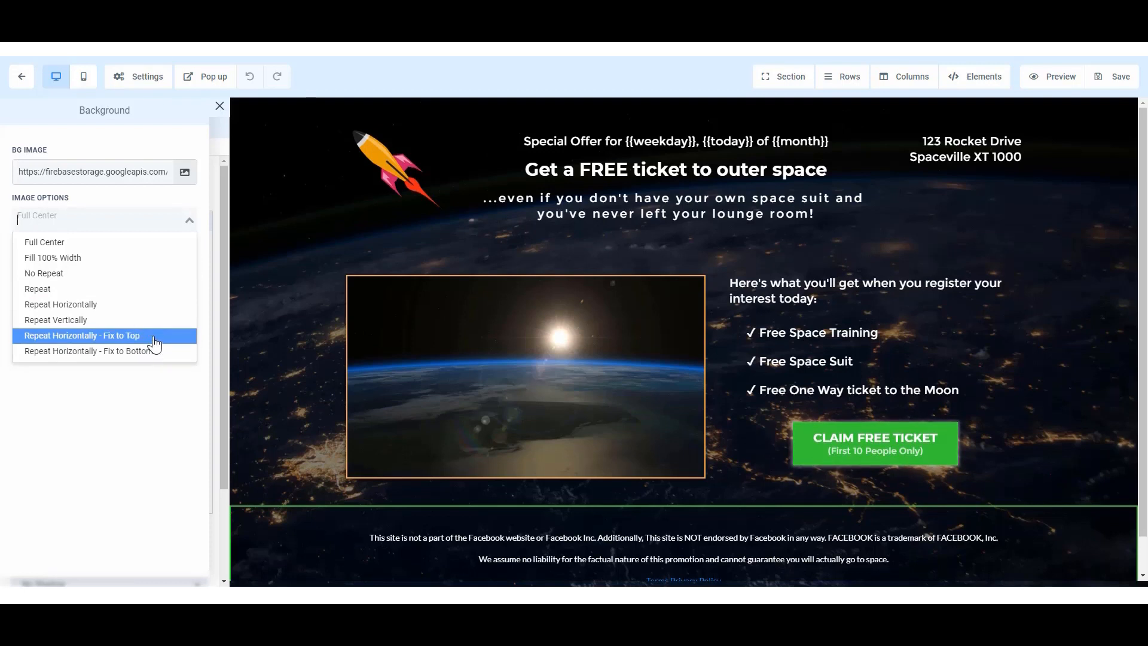
click(157, 397)
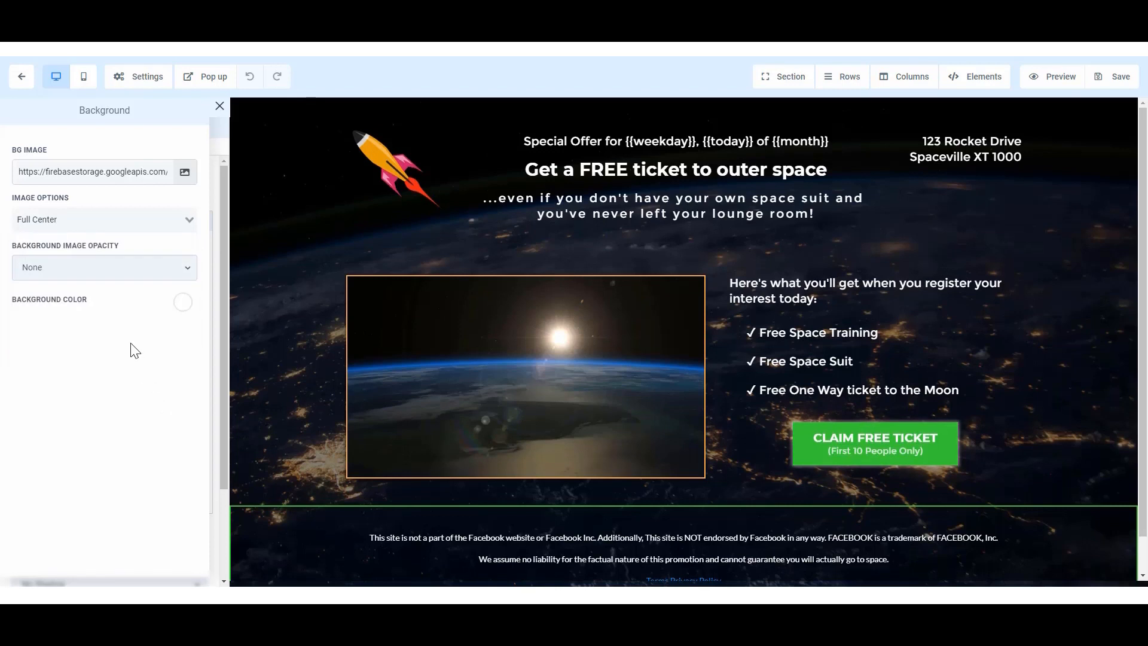
Try the Light Fade, Half Fade and Heavy Fade opacities on the background image, then set the opacity back to None.
click(154, 276)
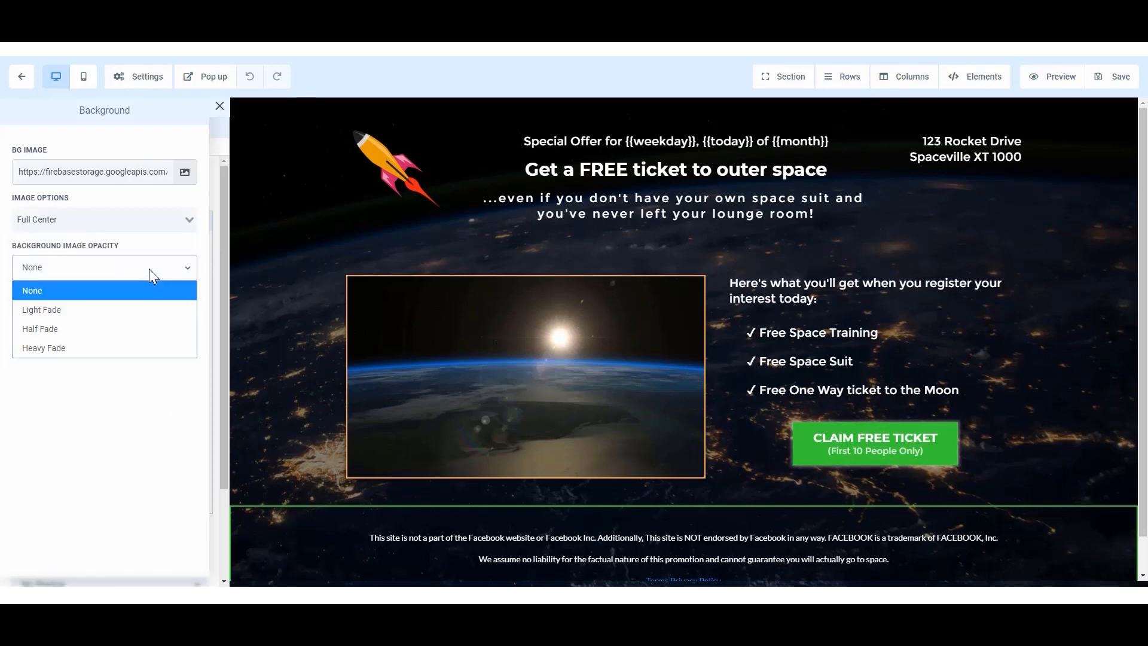
click(148, 307)
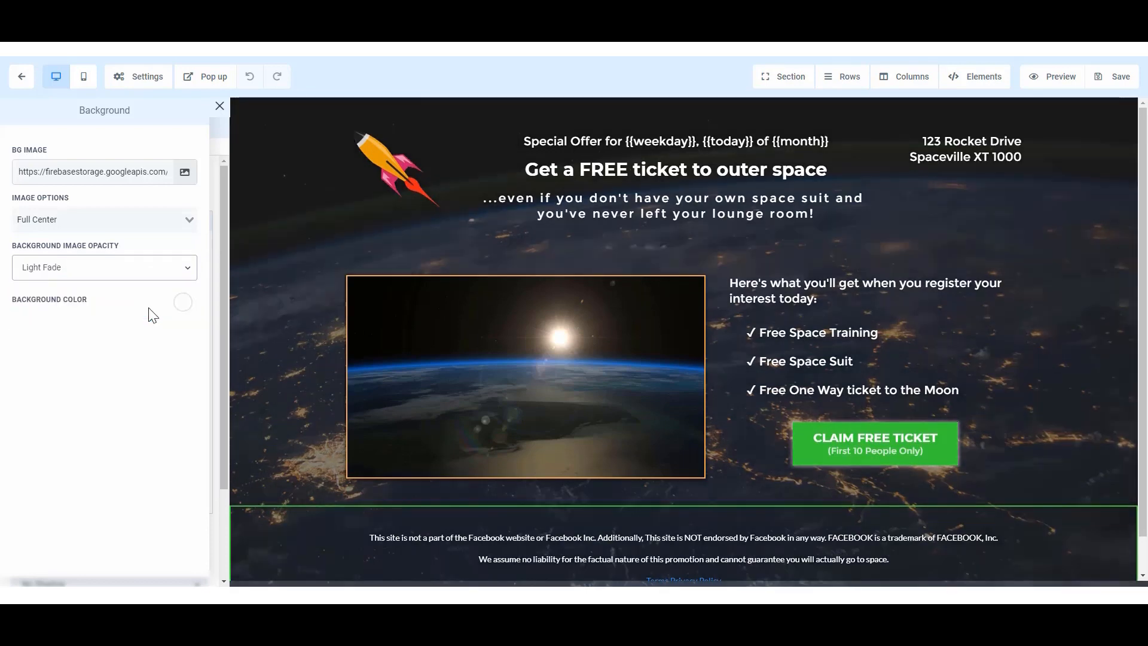
click(154, 276)
click(147, 328)
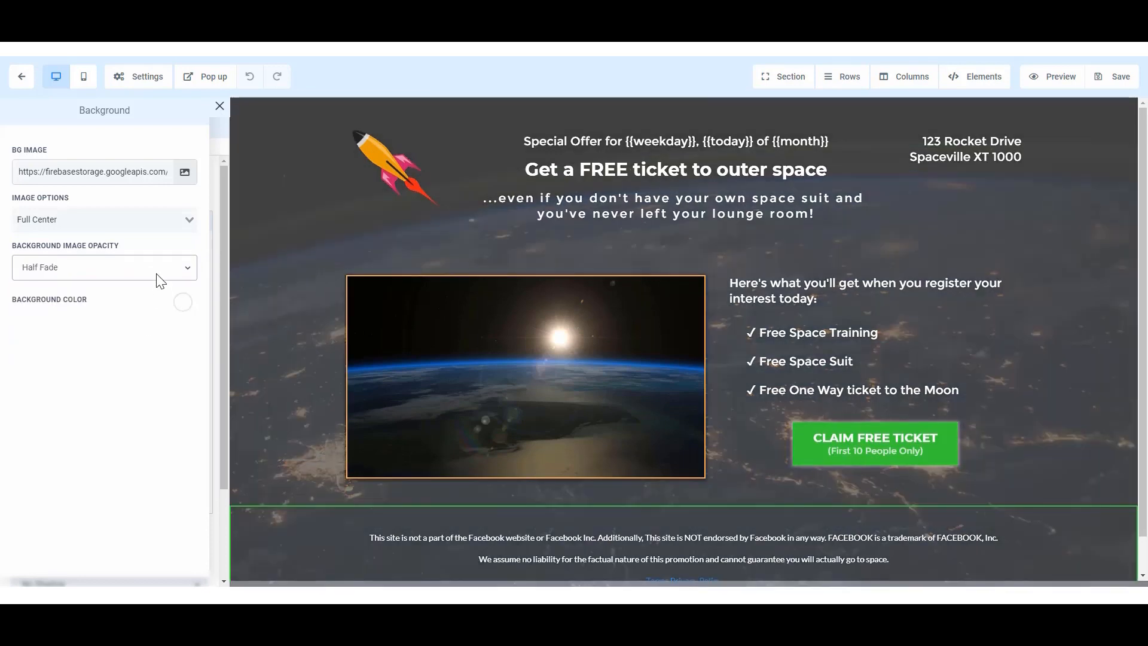
click(158, 278)
click(153, 344)
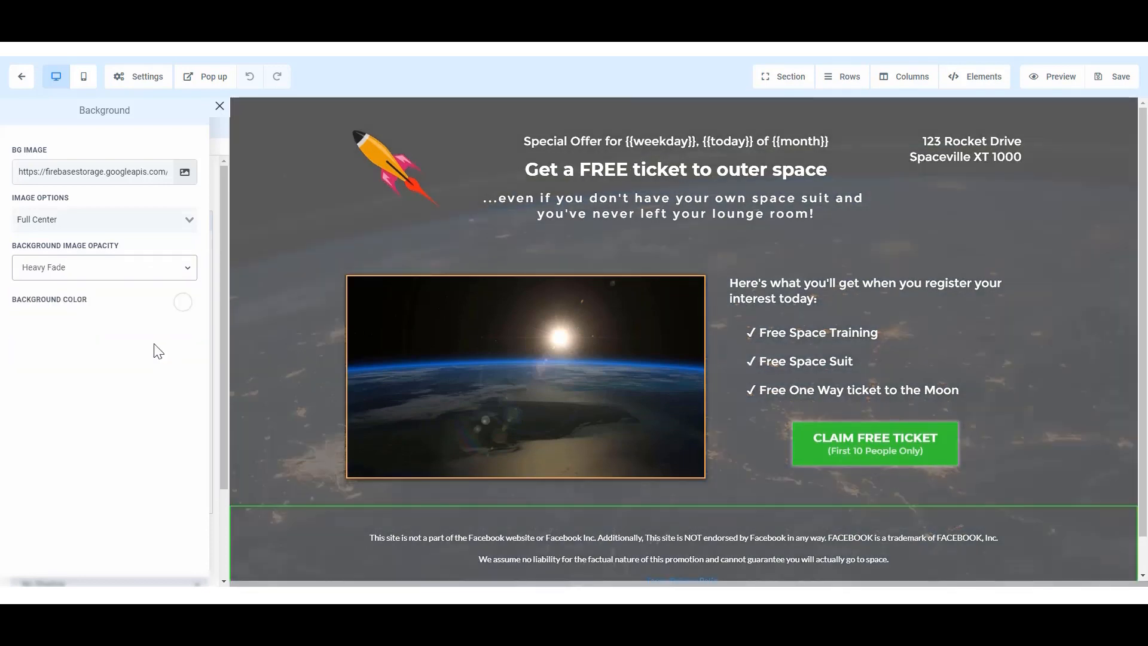
click(155, 279)
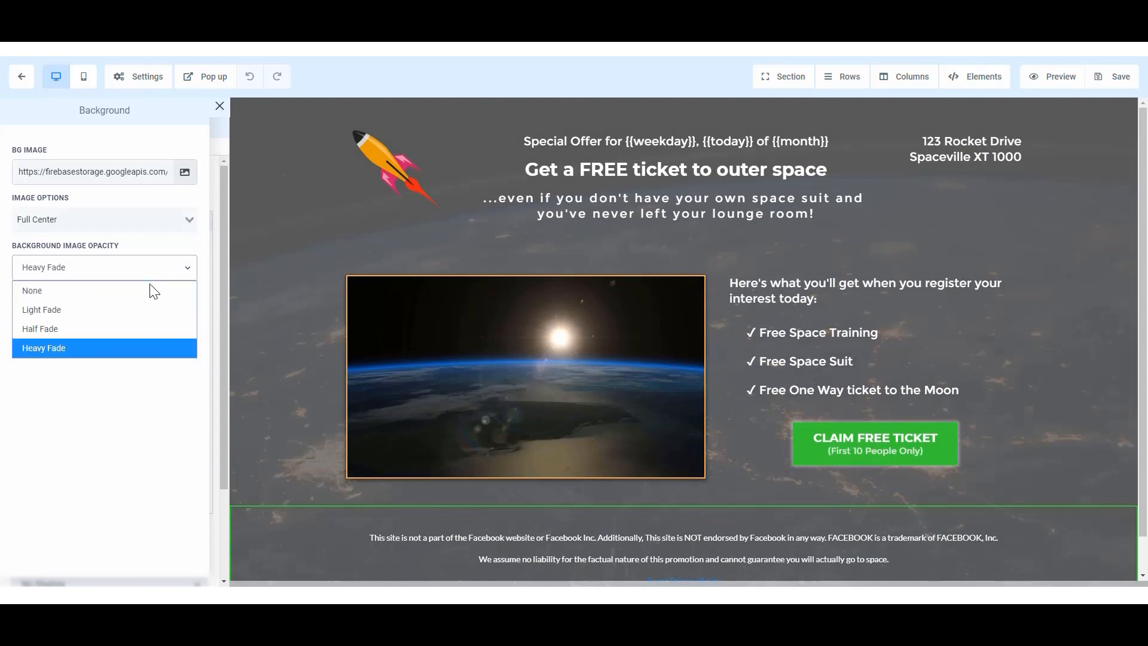
click(147, 292)
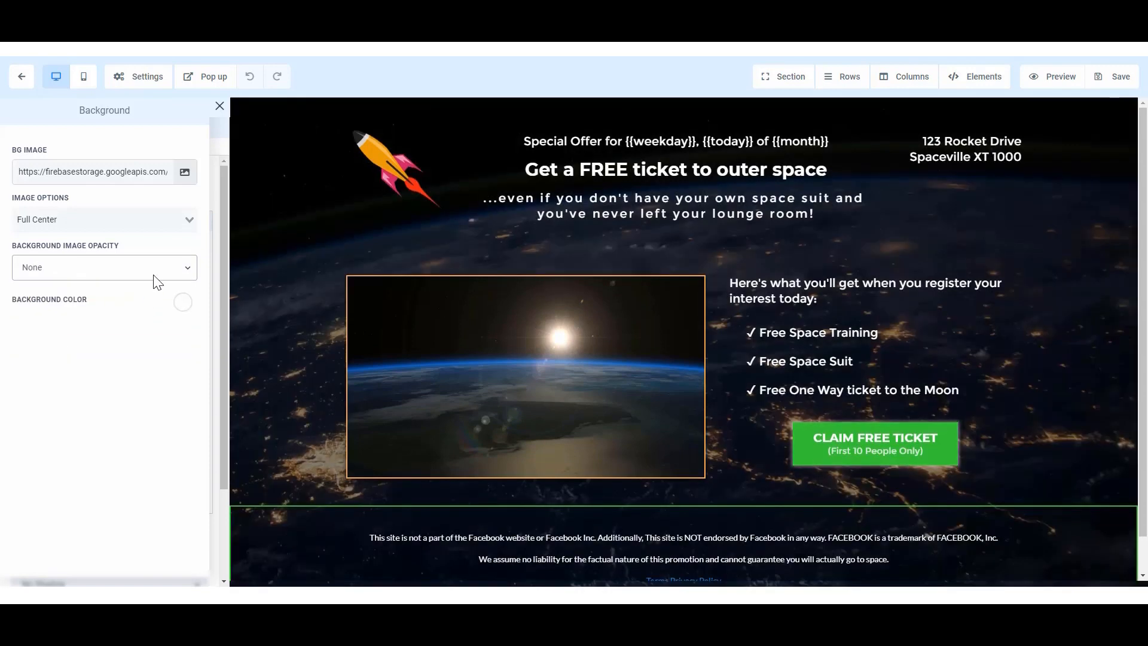
View the colour choices for the page background and close the background settings without picking one.
click(183, 302)
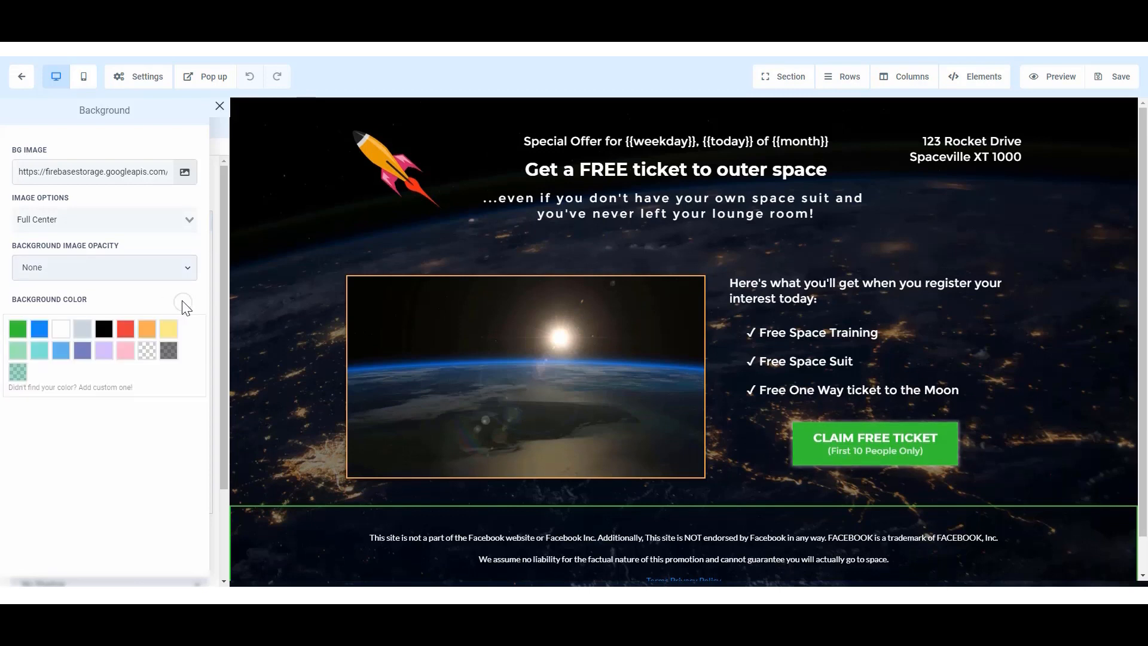
click(184, 303)
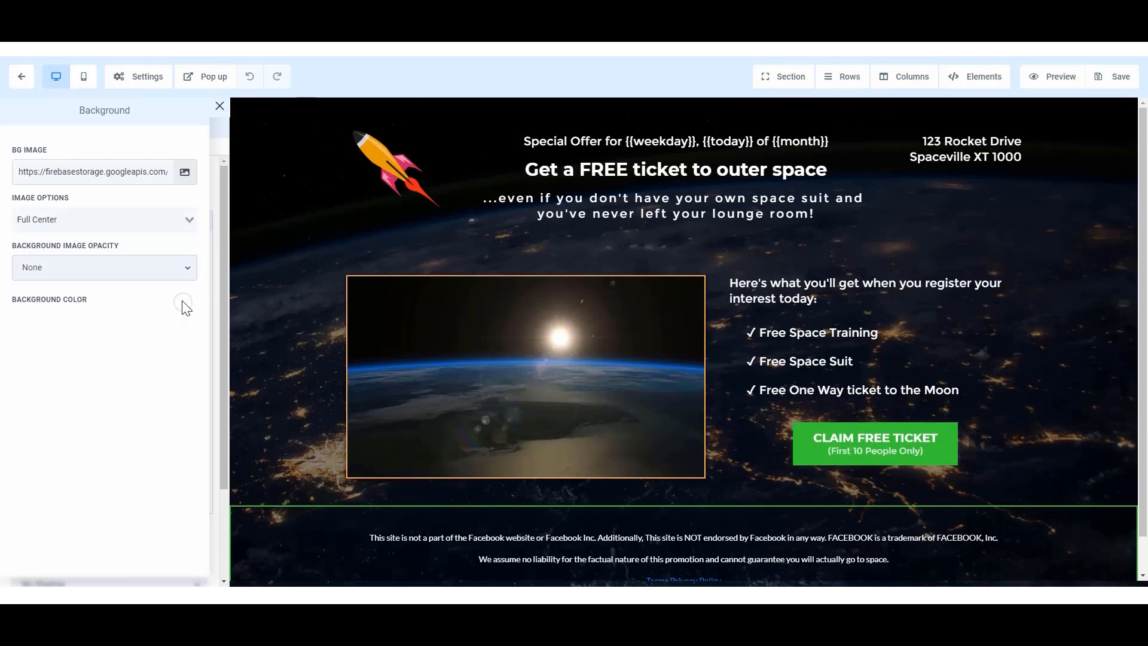
click(221, 106)
Set the page's headline font to the Google font Acme in the typography settings.
click(141, 77)
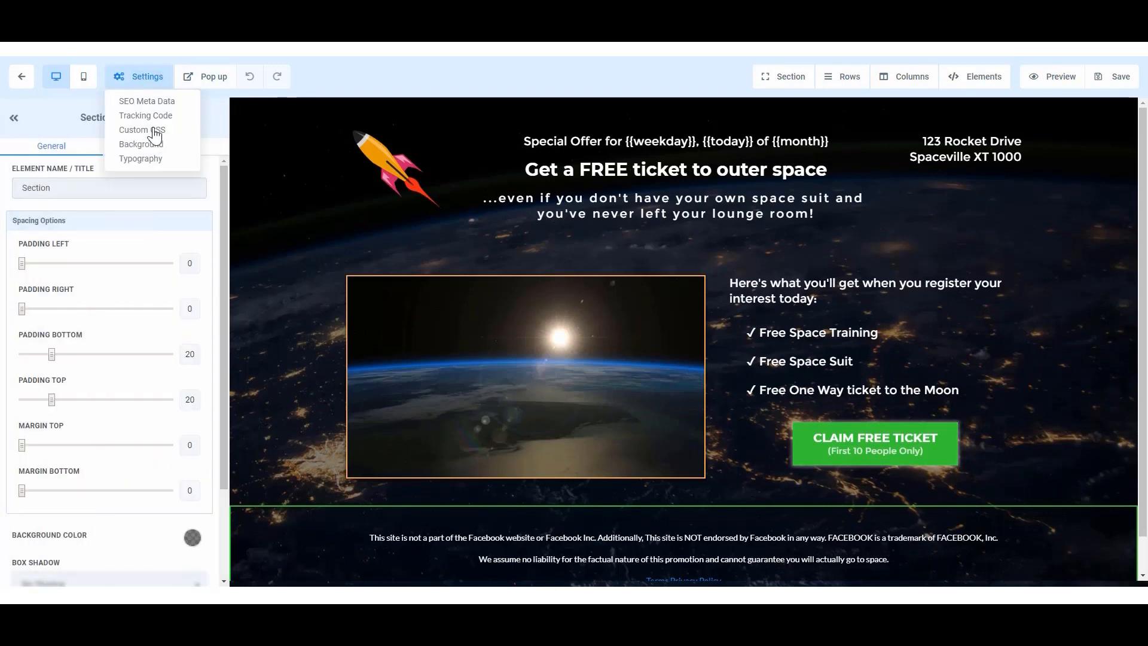
click(152, 159)
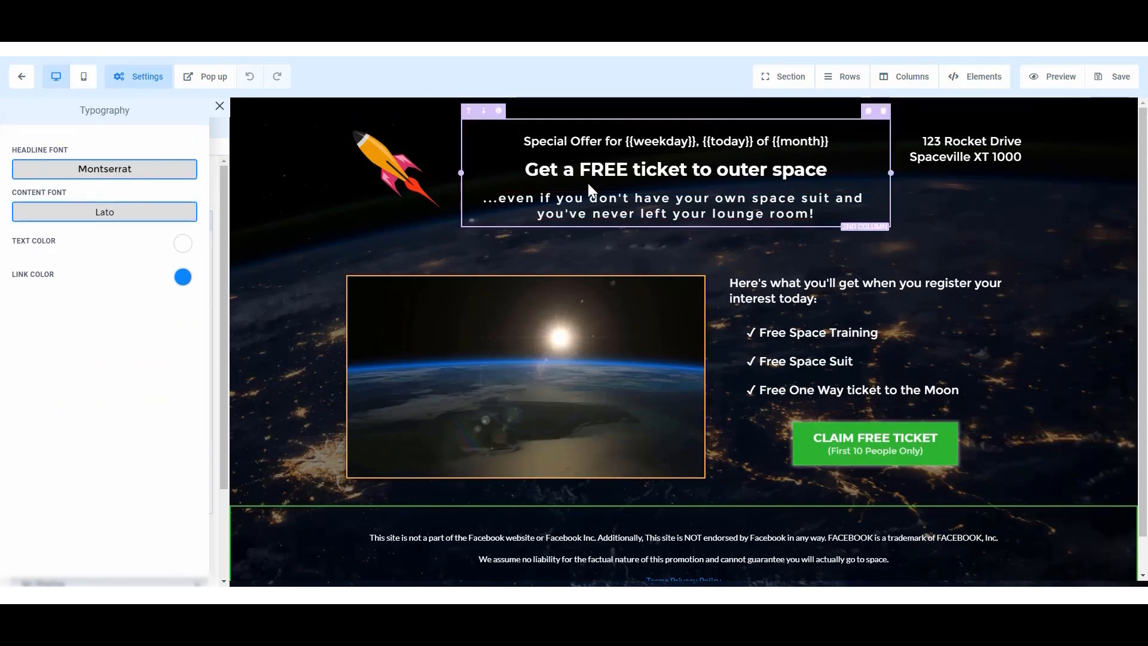
click(137, 173)
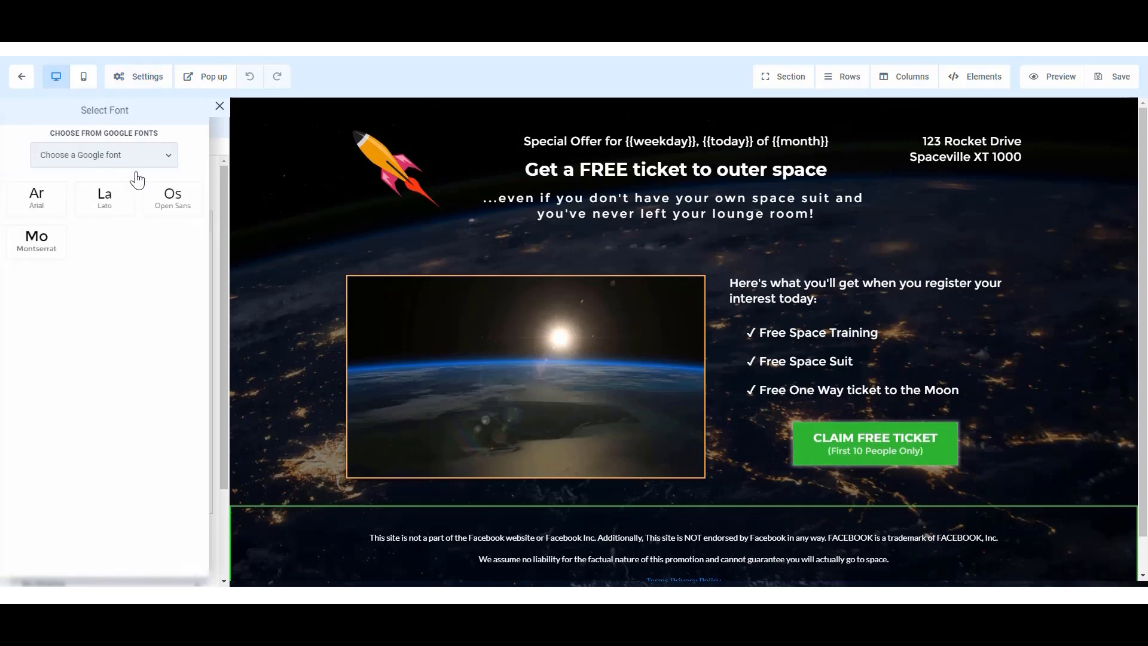
click(116, 154)
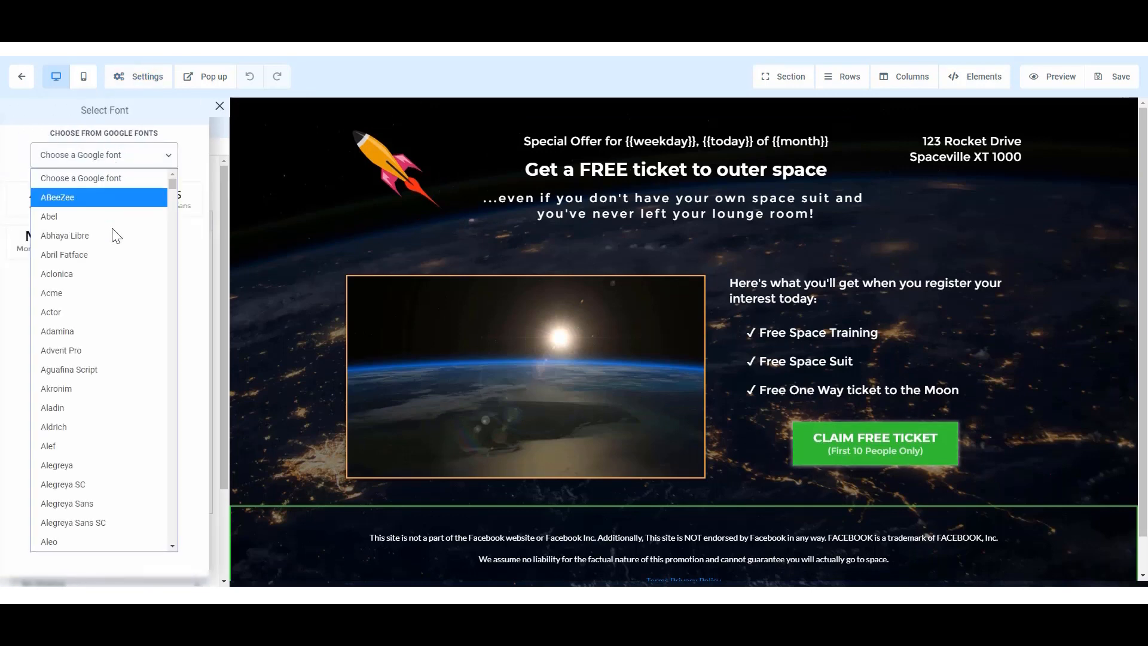
click(110, 293)
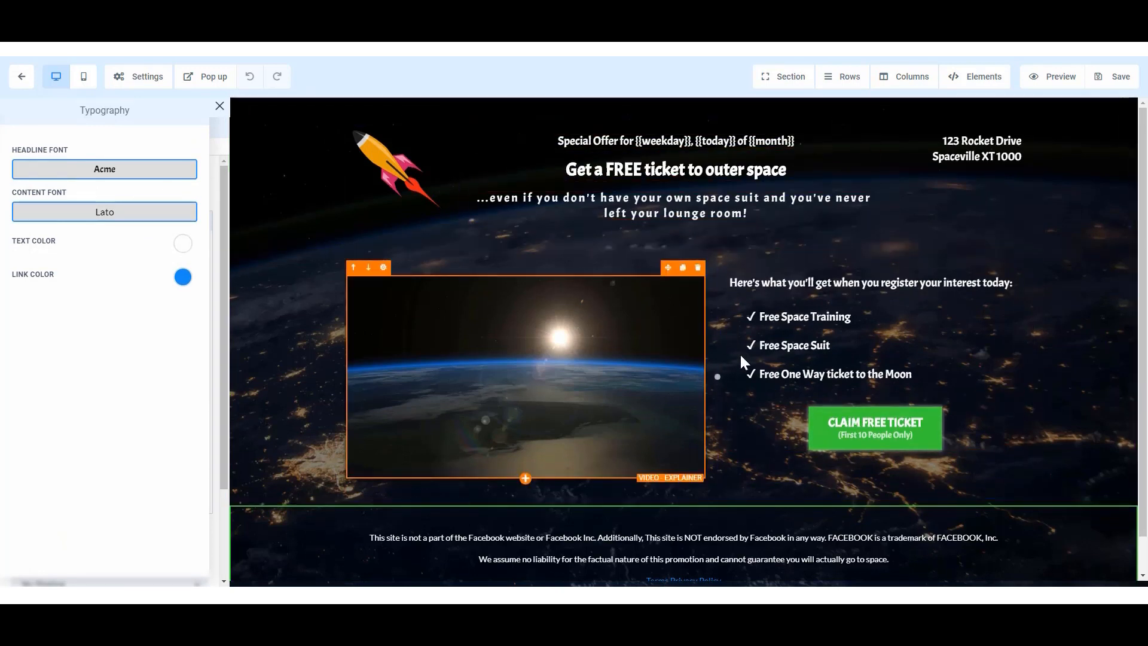
Set both the page's headline font and its content font to Montserrat in the typography settings.
click(144, 170)
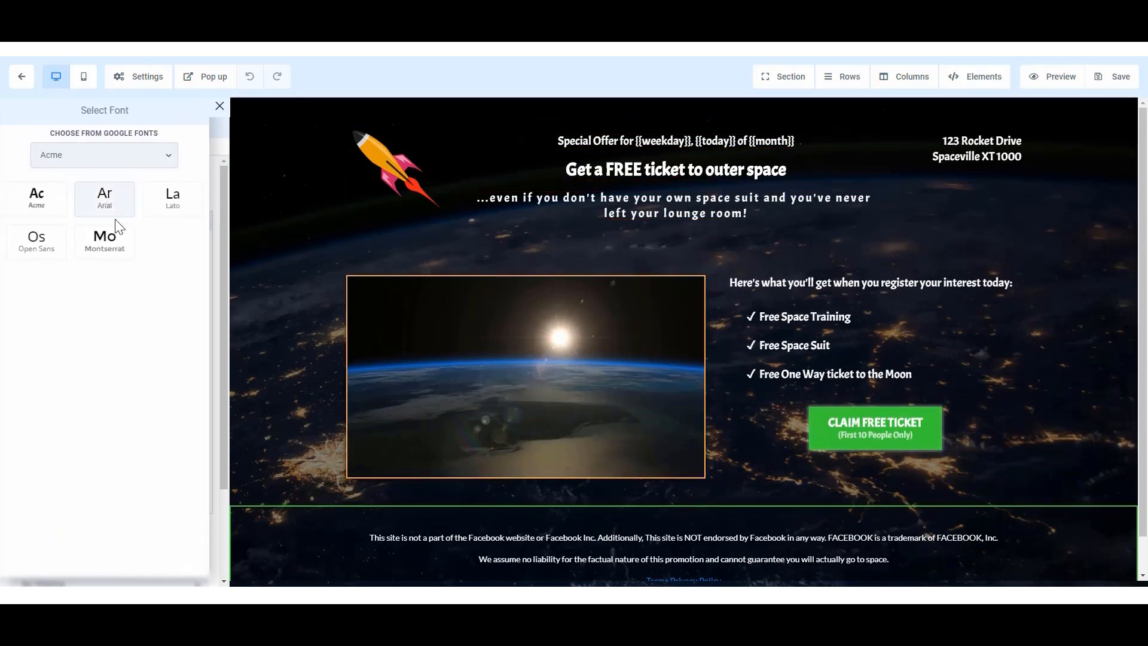
click(107, 245)
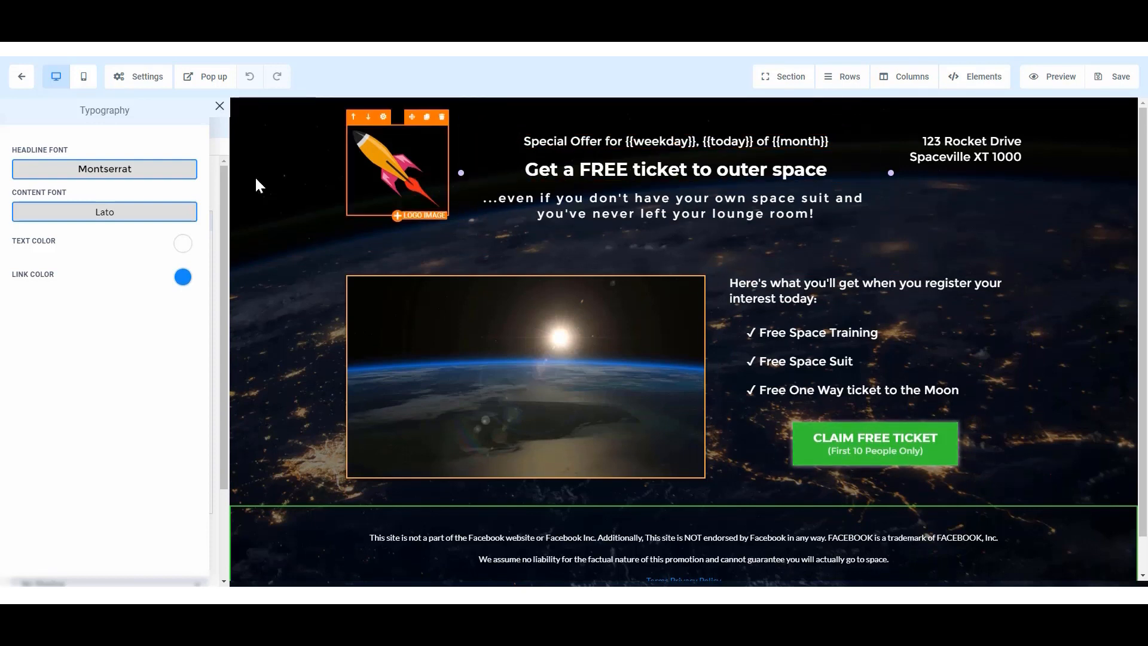
click(115, 221)
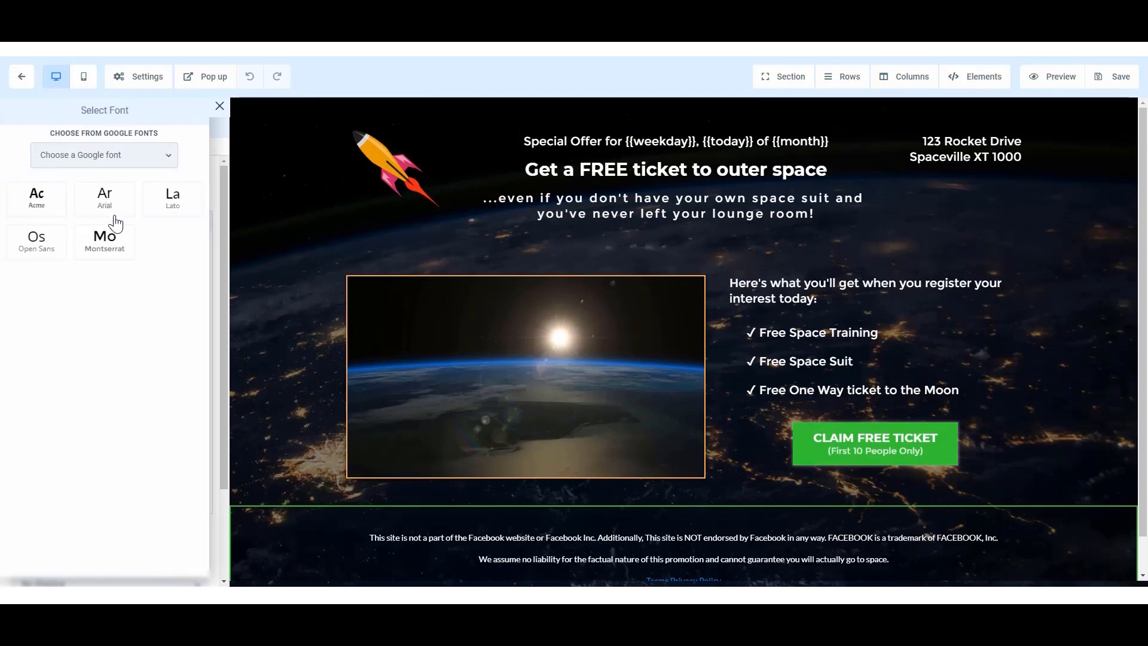
click(112, 252)
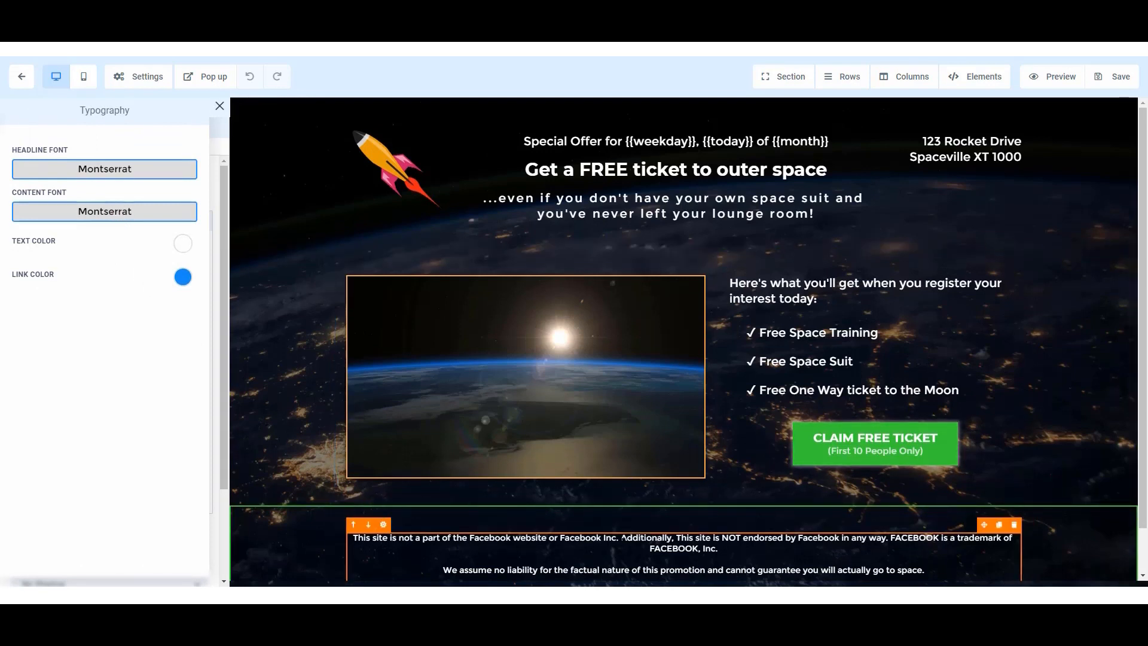
Try the Google font Akronim as the page's content font.
click(98, 211)
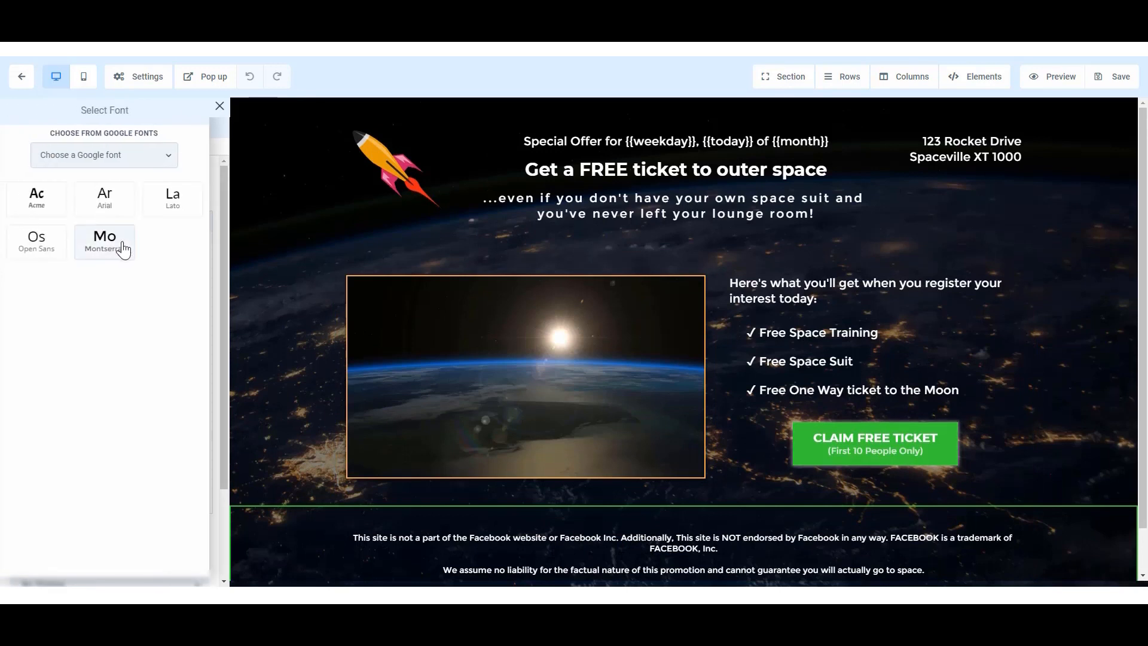
click(109, 160)
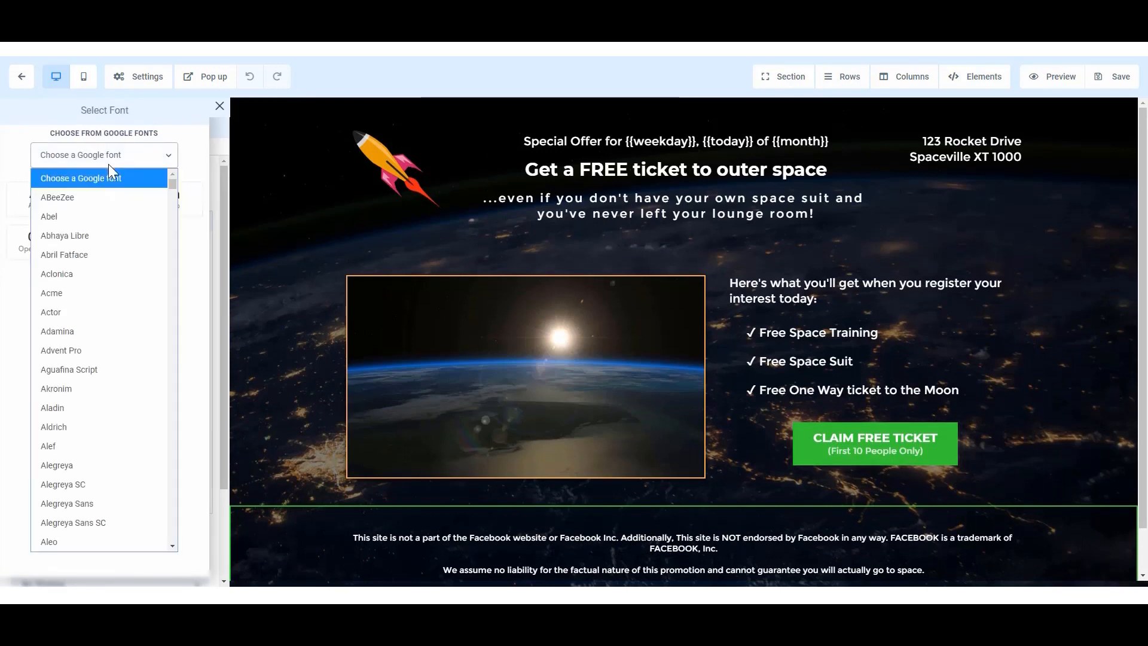
click(94, 387)
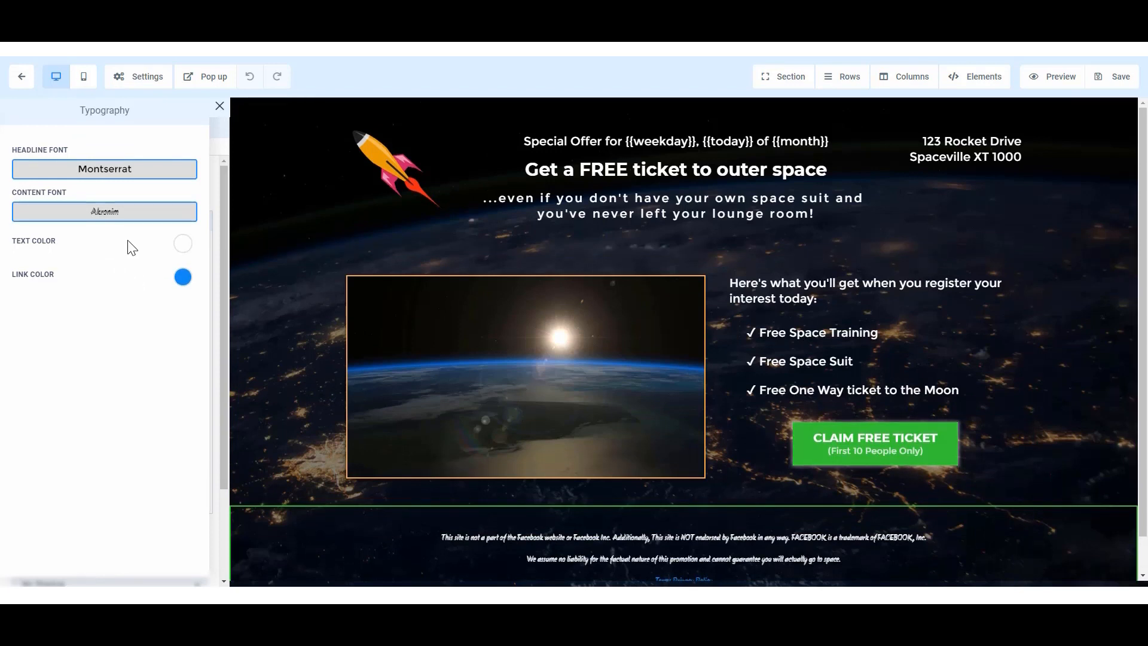
Set the page's text color to red and check it down to the footer disclaimer.
click(182, 244)
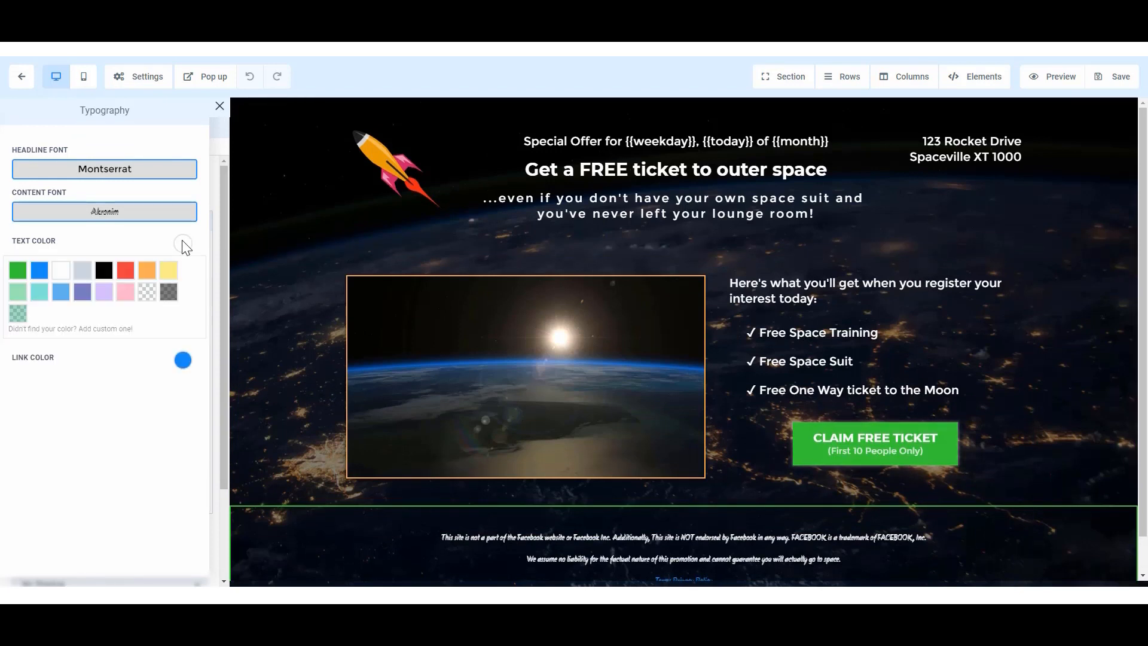
click(125, 270)
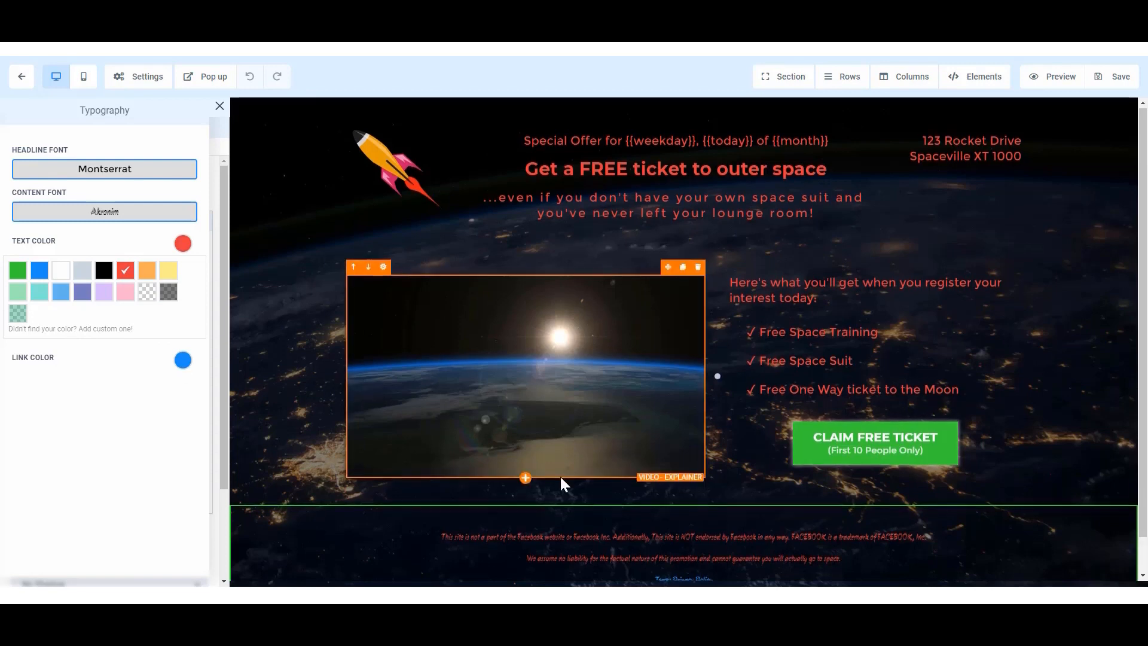
scroll(592, 496, down, 1)
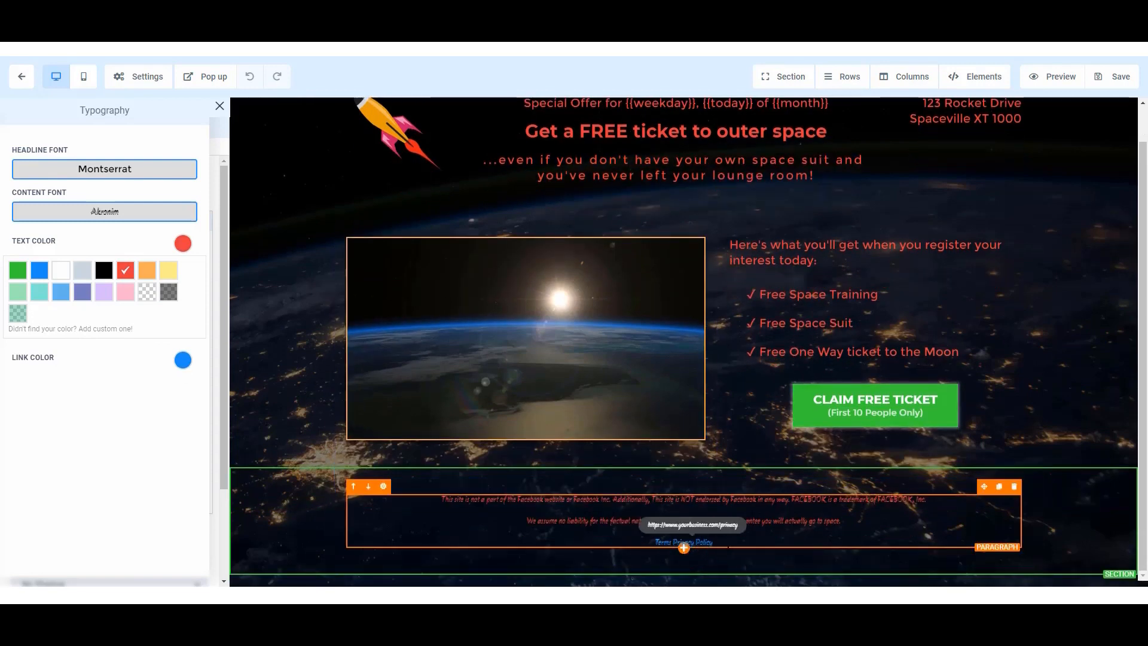
Set the content font to Acme and the link color to light yellow in the typography settings.
click(89, 216)
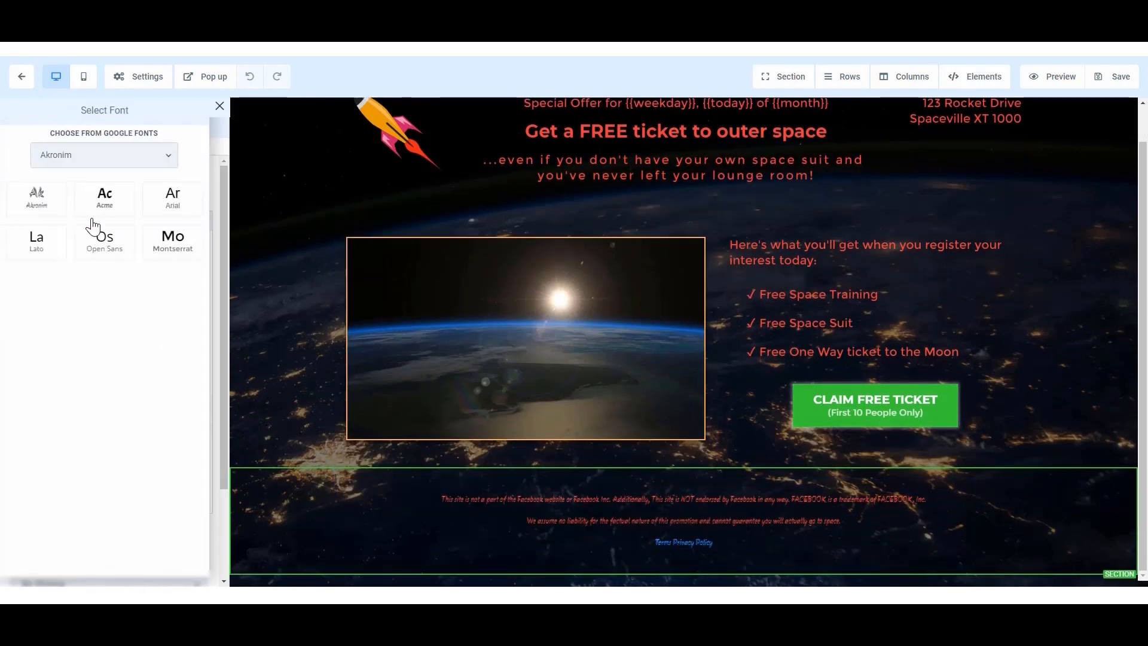
click(101, 204)
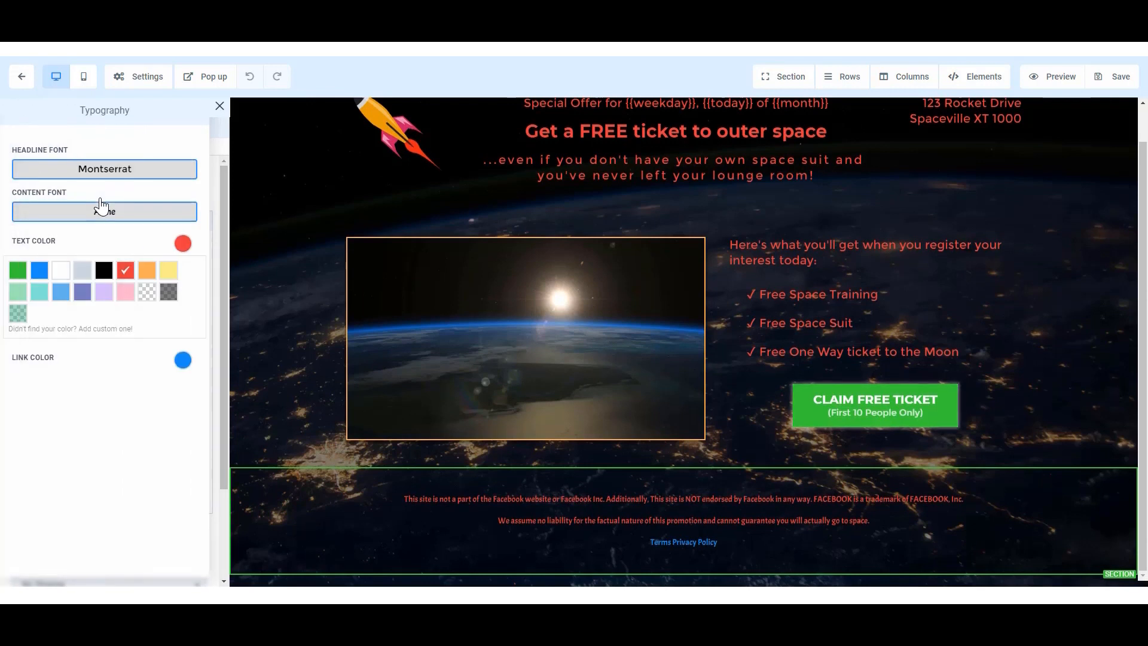
click(183, 360)
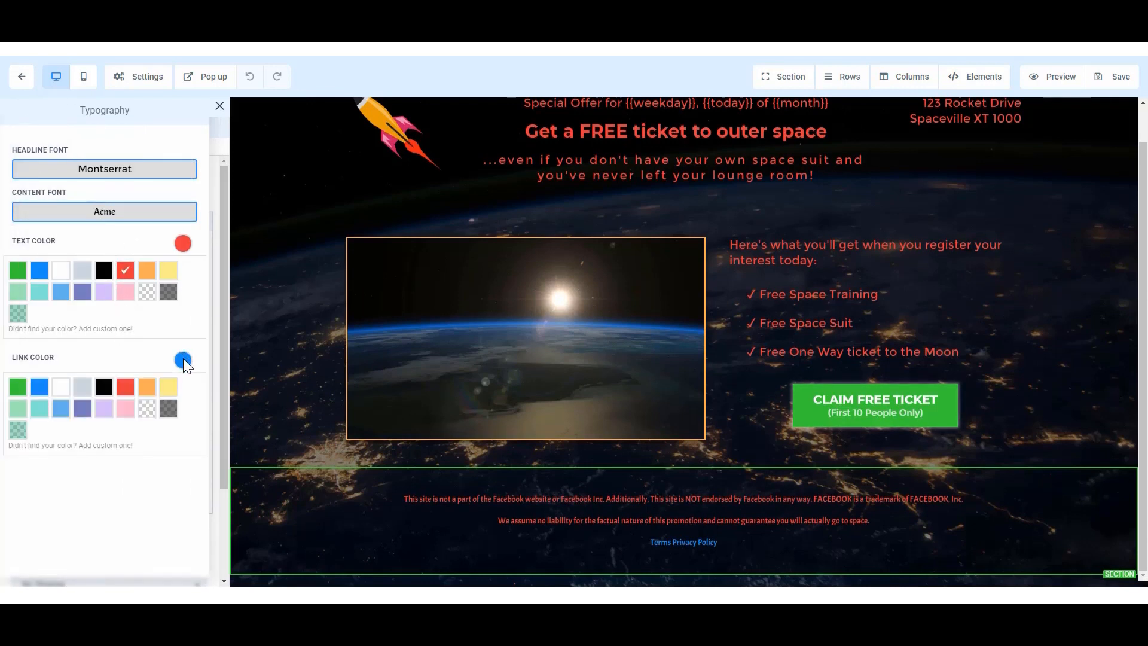
click(166, 389)
click(147, 77)
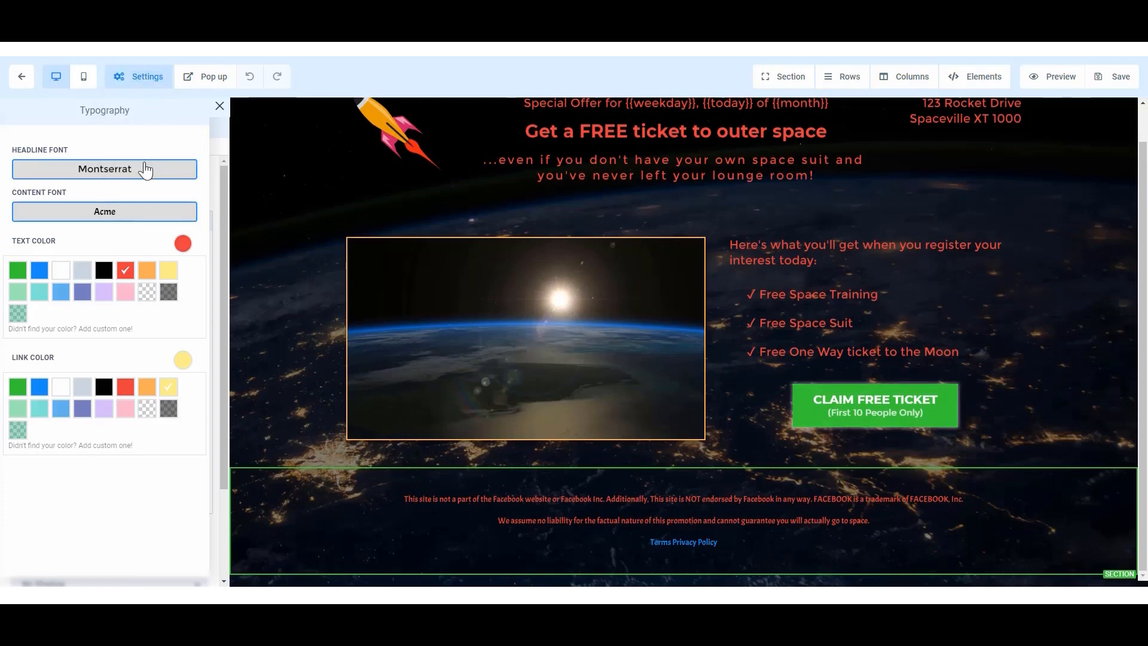